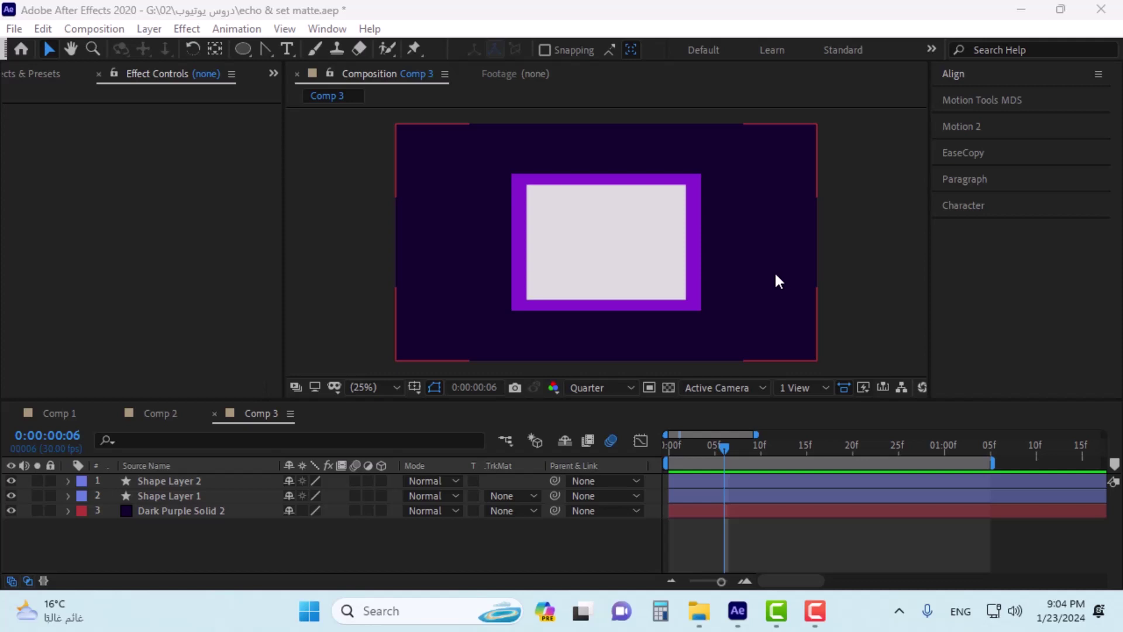
Select Shape Layer 1 and Shape Layer 2, then clear the layer selection.
click(175, 497)
click(194, 486)
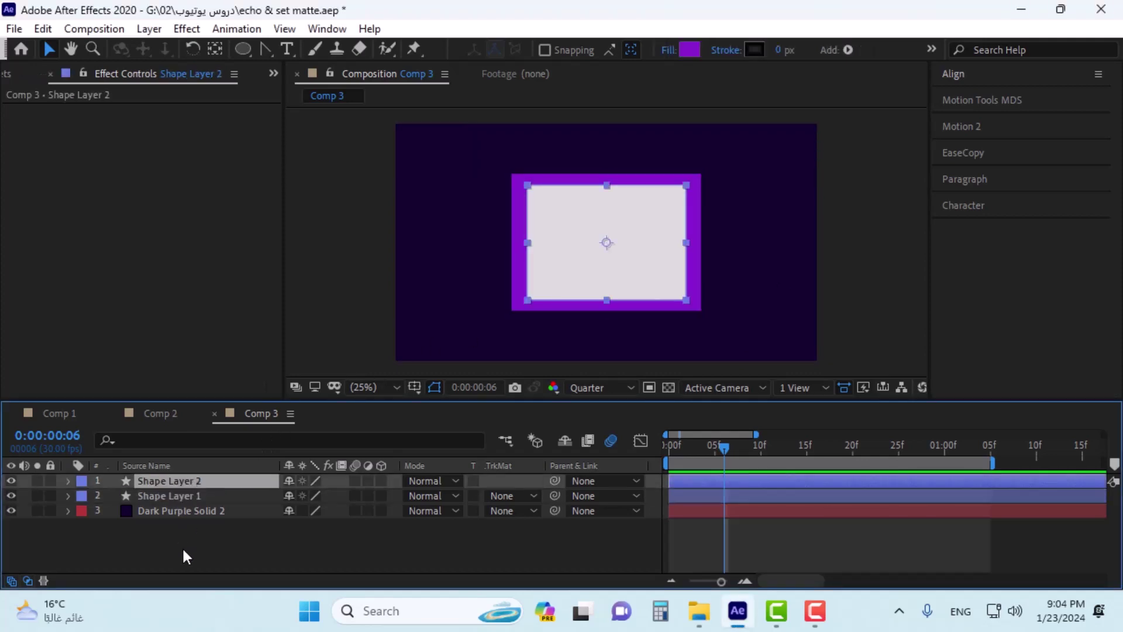
click(184, 544)
right_click(181, 542)
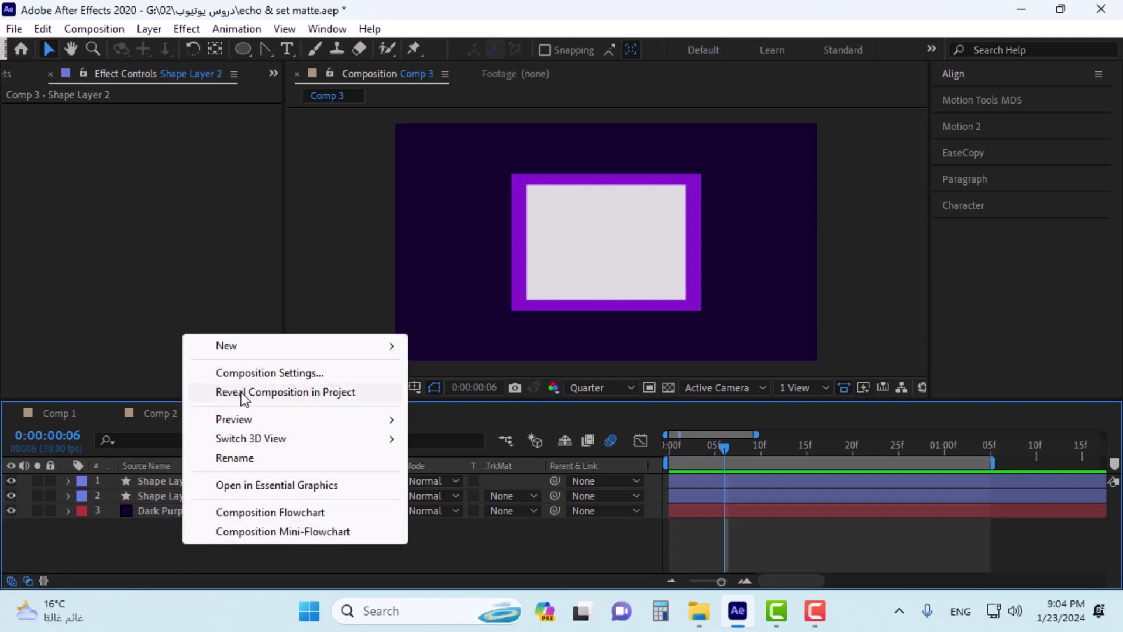
click(118, 548)
Draw a blue (05AFFE) ellipse circle in the centre of the light rectangle.
click(246, 48)
click(548, 50)
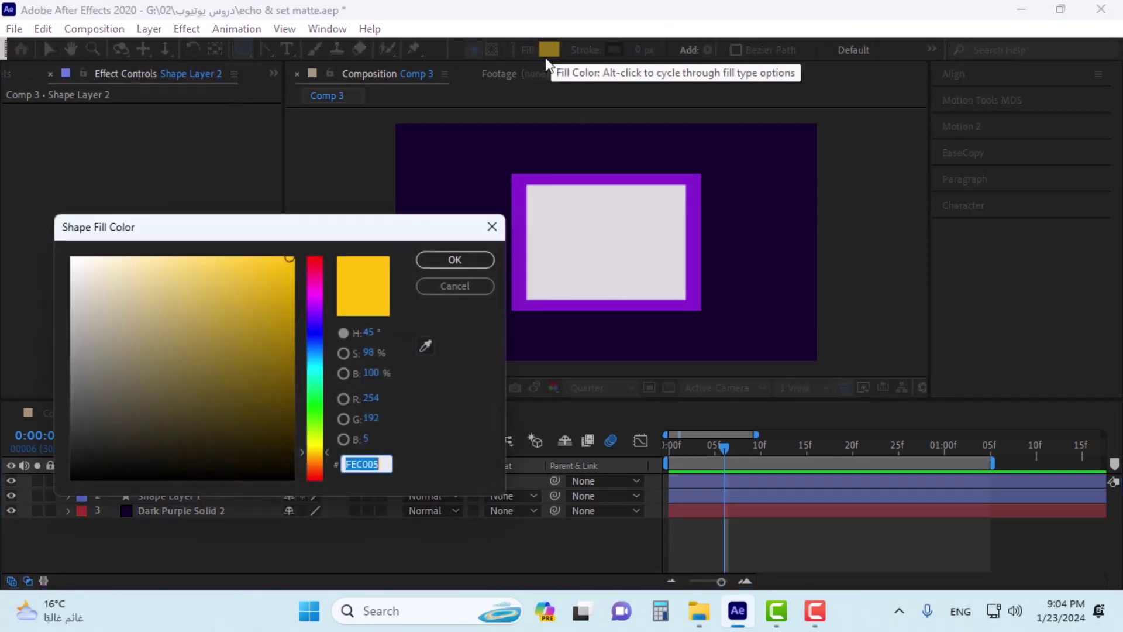
drag(315, 342, 313, 357)
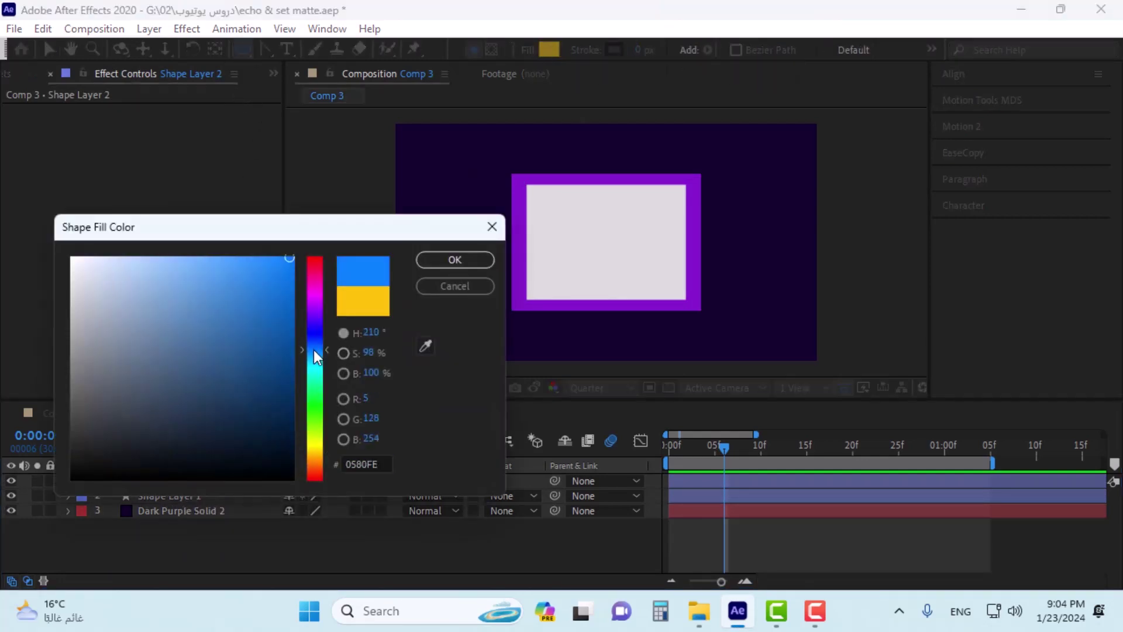
click(443, 262)
drag(590, 225, 627, 263)
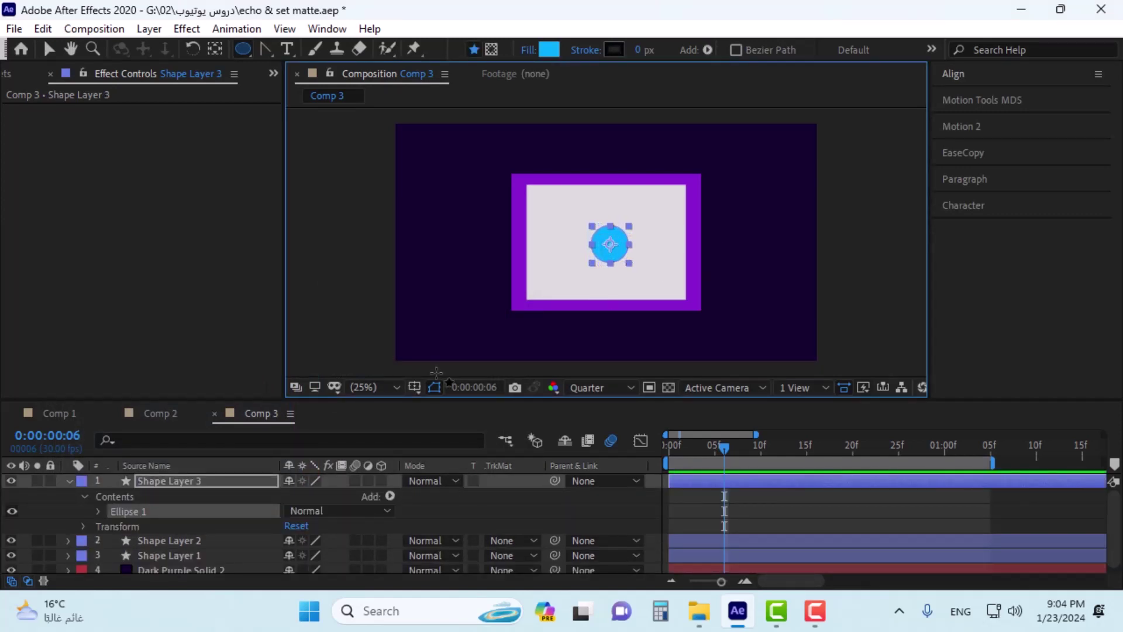
key(Return)
Reposition the blue circle slightly left inside the rectangle.
key(v)
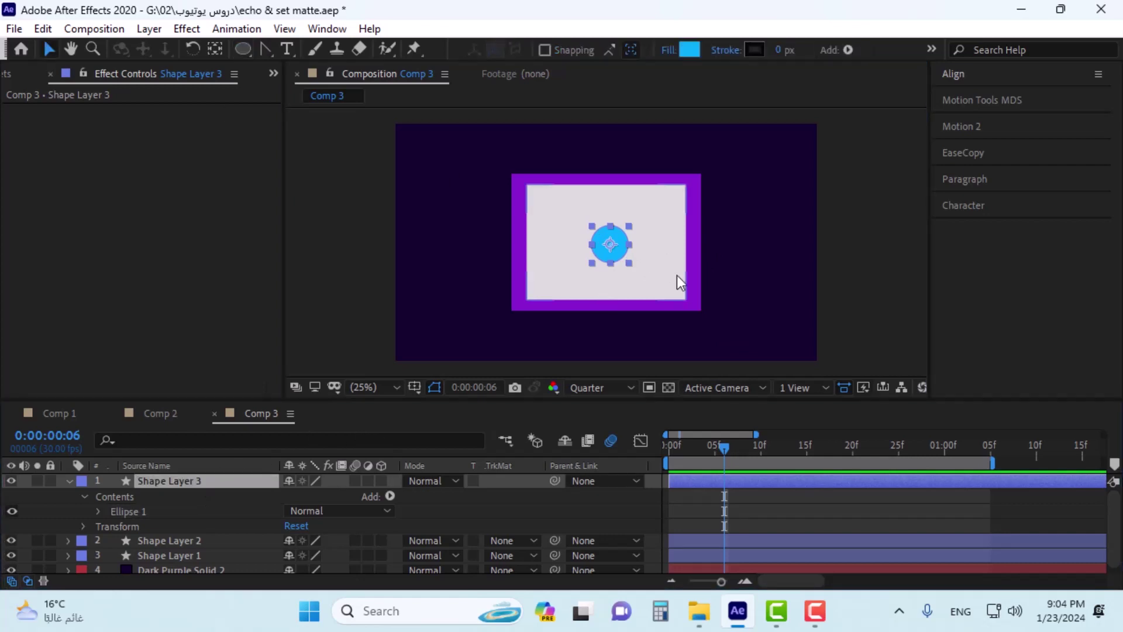
mouse_move(603, 248)
mouse_down()
mouse_move(533, 285)
mouse_move(499, 332)
mouse_move(557, 230)
mouse_move(579, 261)
mouse_move(582, 243)
mouse_up()
click(304, 501)
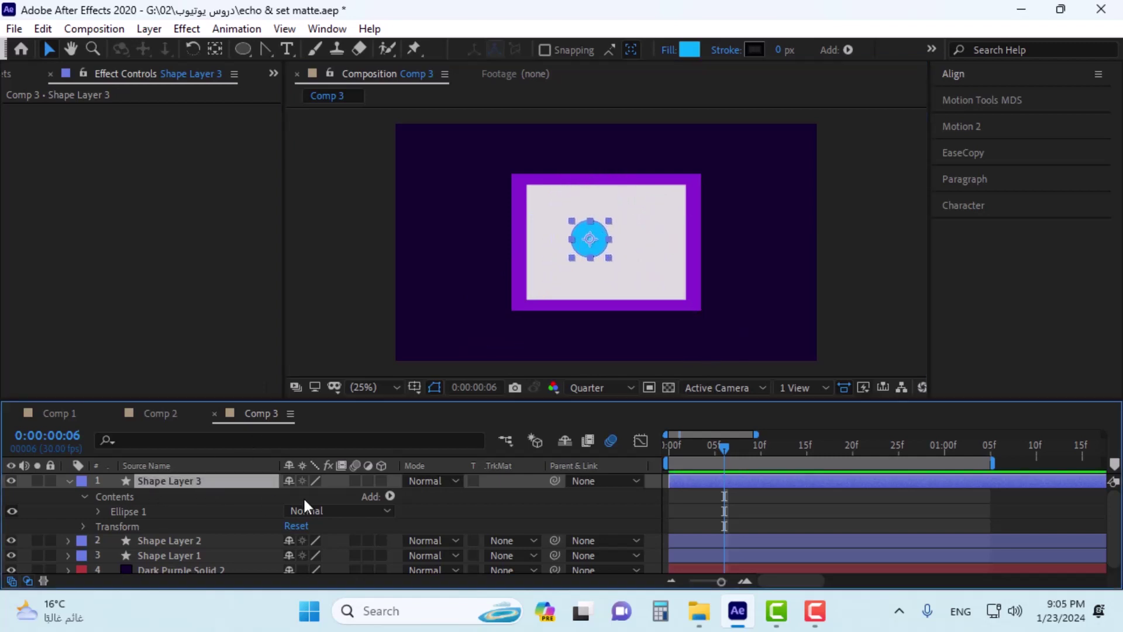
Add Position keyframes to the circle at frames 0, 10 and 20.
key(p)
key(Home)
key(alt+shift+p)
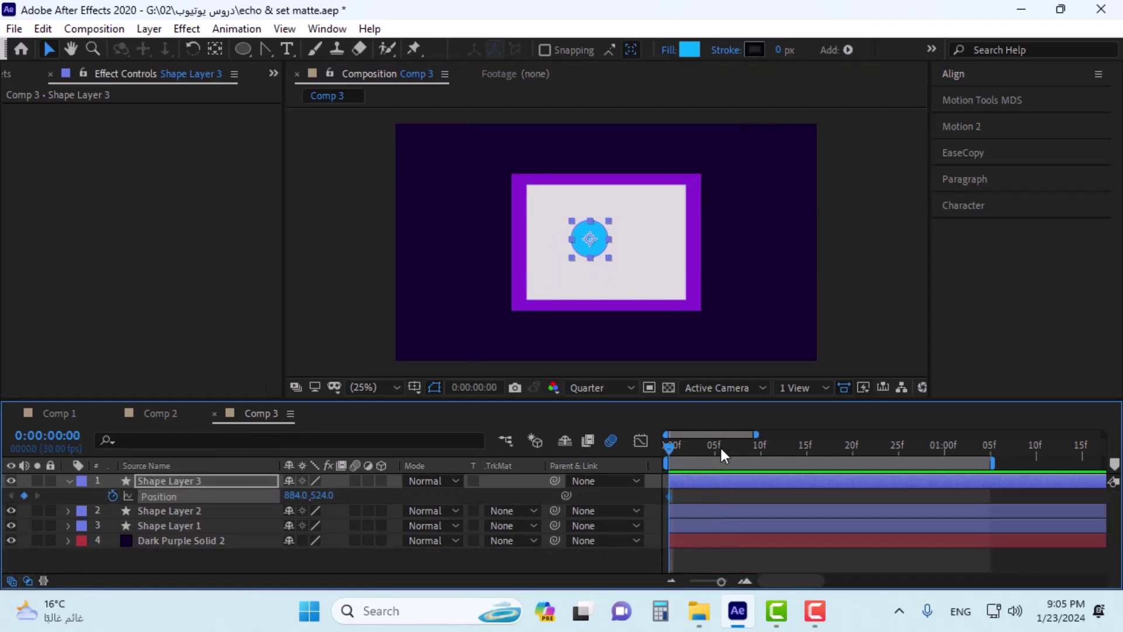
drag(720, 448, 760, 450)
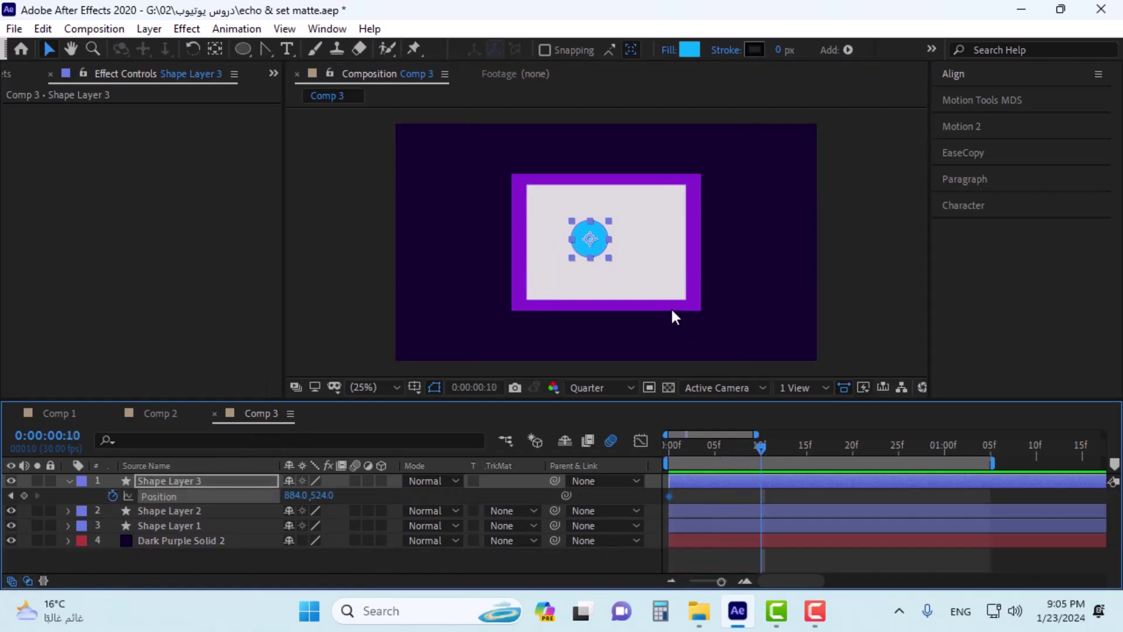
click(24, 496)
click(825, 449)
drag(858, 453, 852, 449)
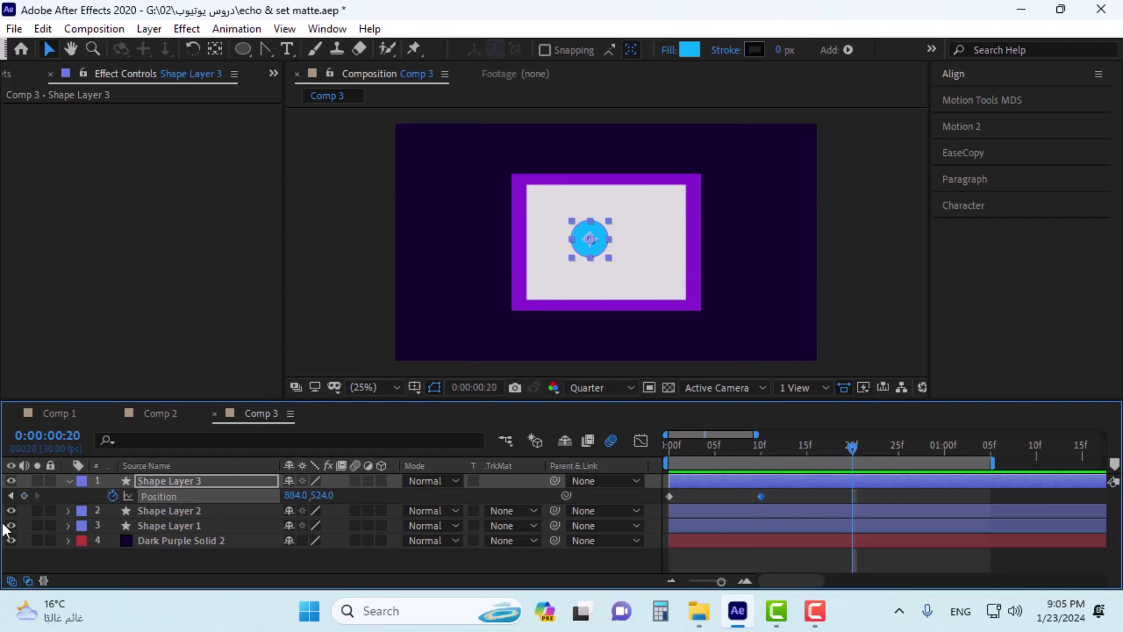
click(24, 496)
drag(853, 450, 598, 449)
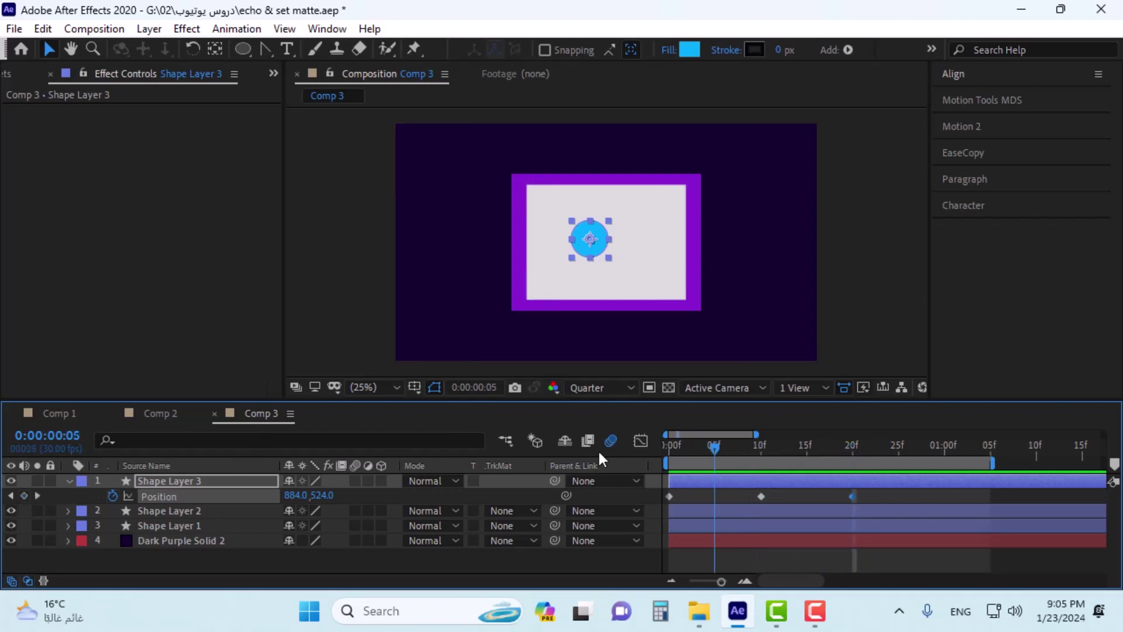
Place the circle lower-left at frame 0, top centre at 10, lower-right at 20, and preview.
click(649, 313)
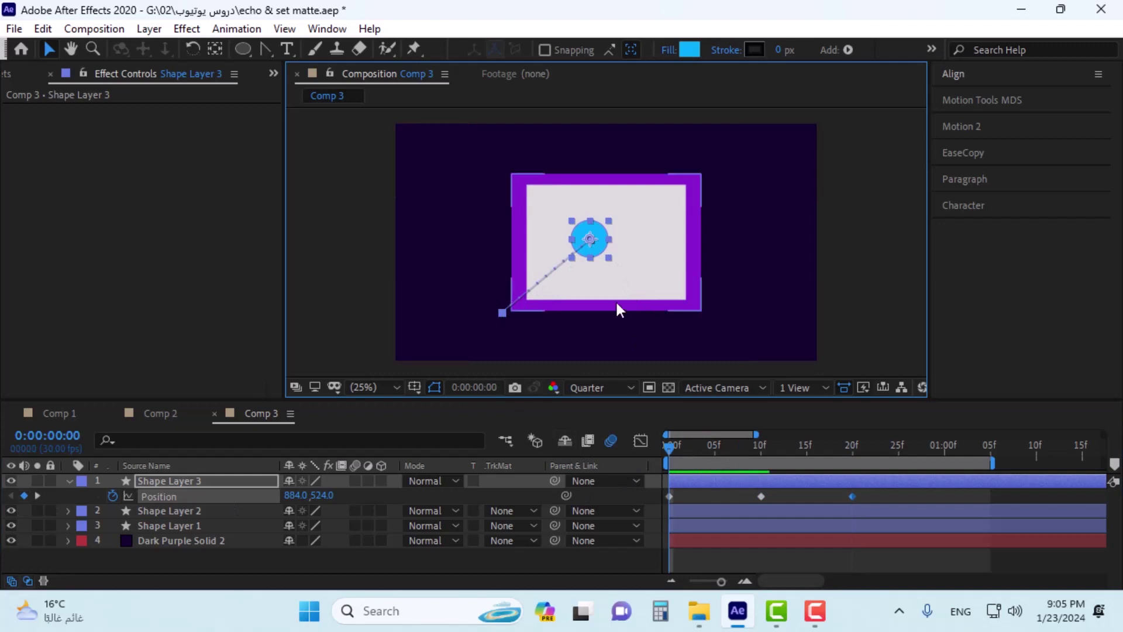
drag(594, 231, 508, 315)
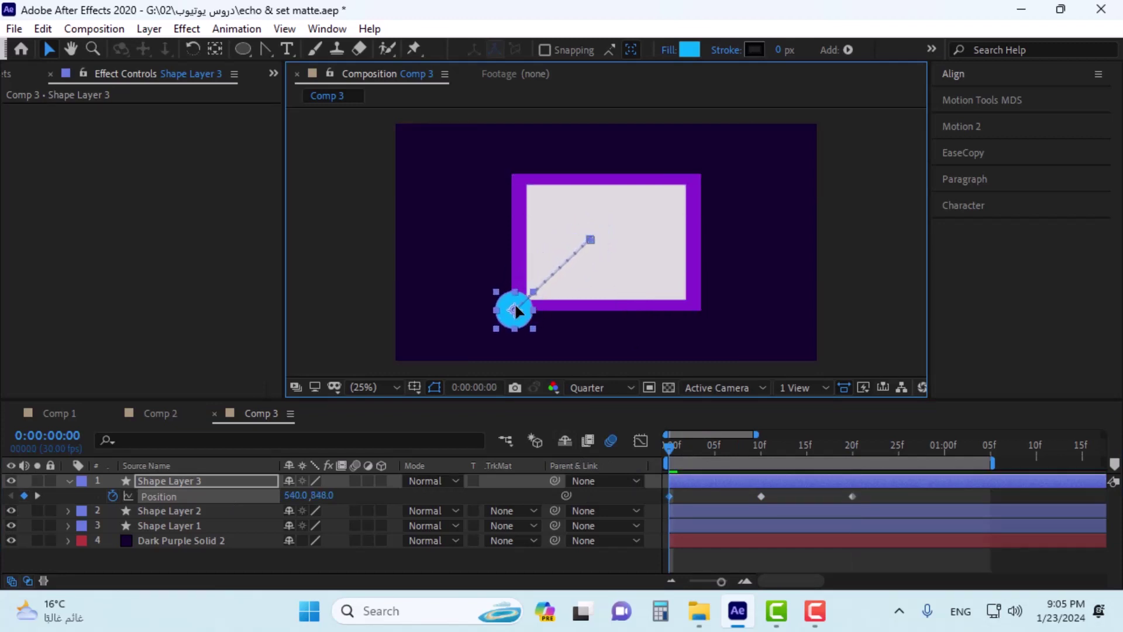
click(755, 449)
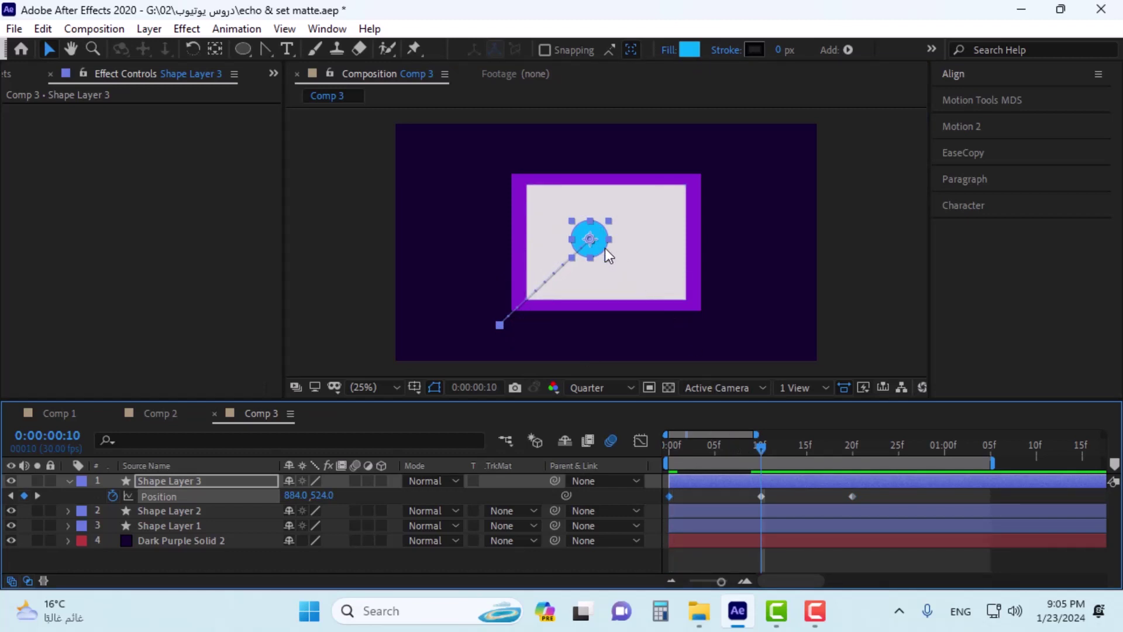
drag(605, 249, 619, 218)
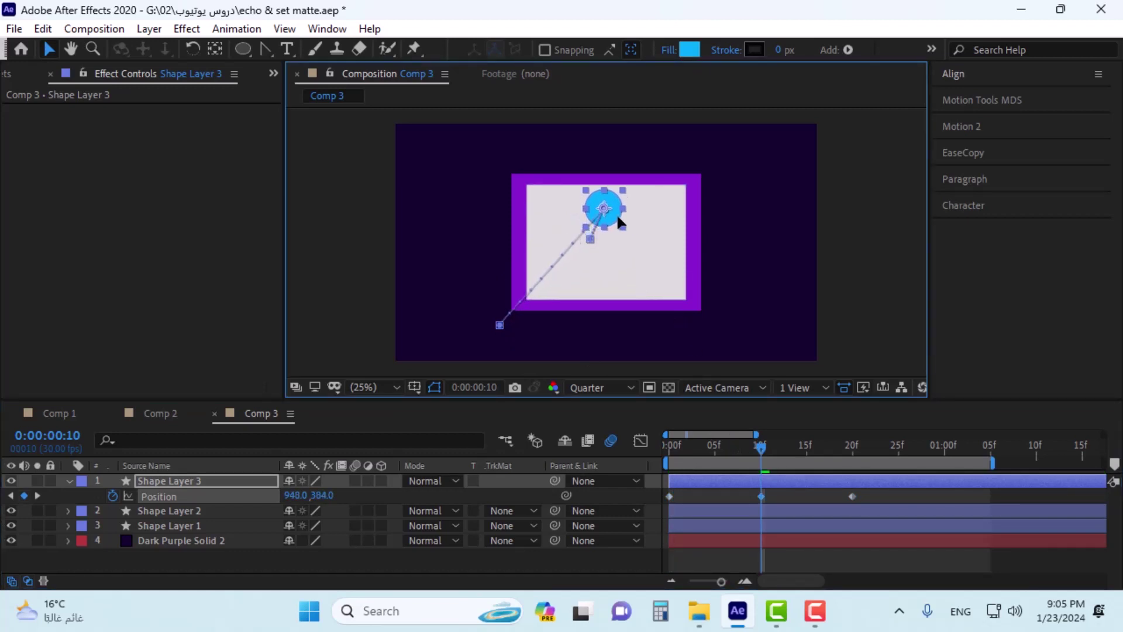
drag(764, 447, 853, 447)
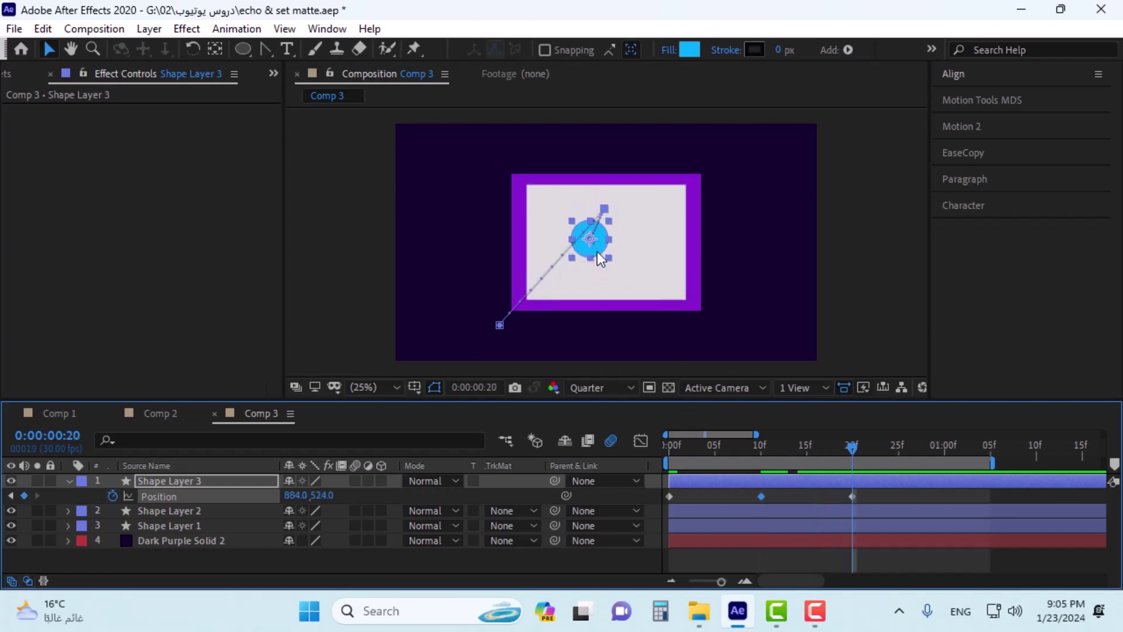
drag(598, 252, 727, 352)
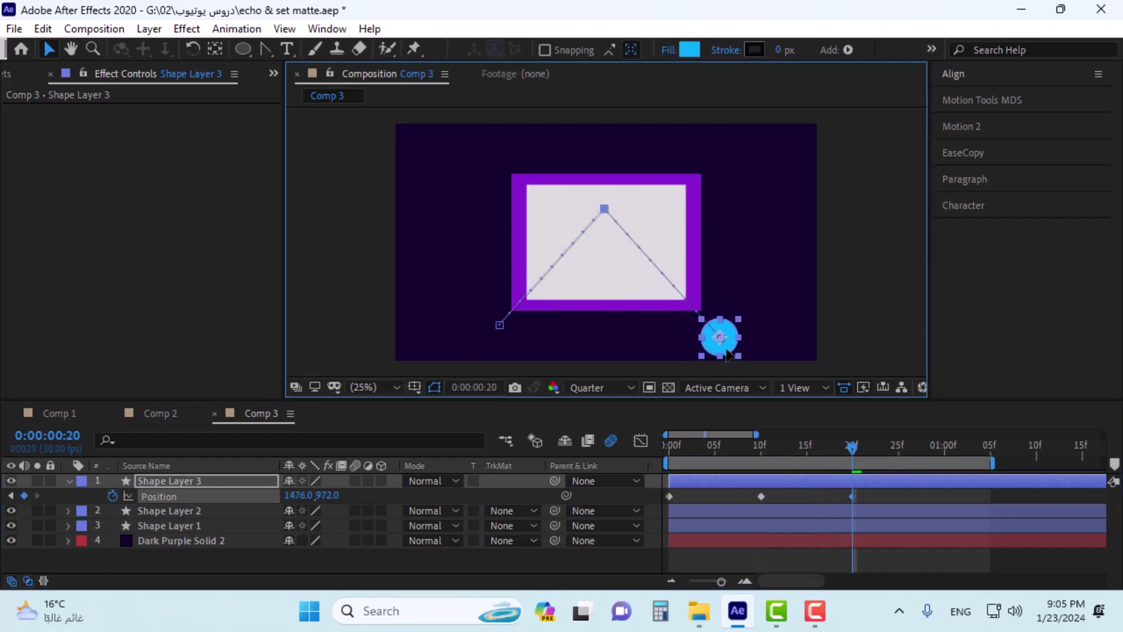
click(668, 448)
key(space)
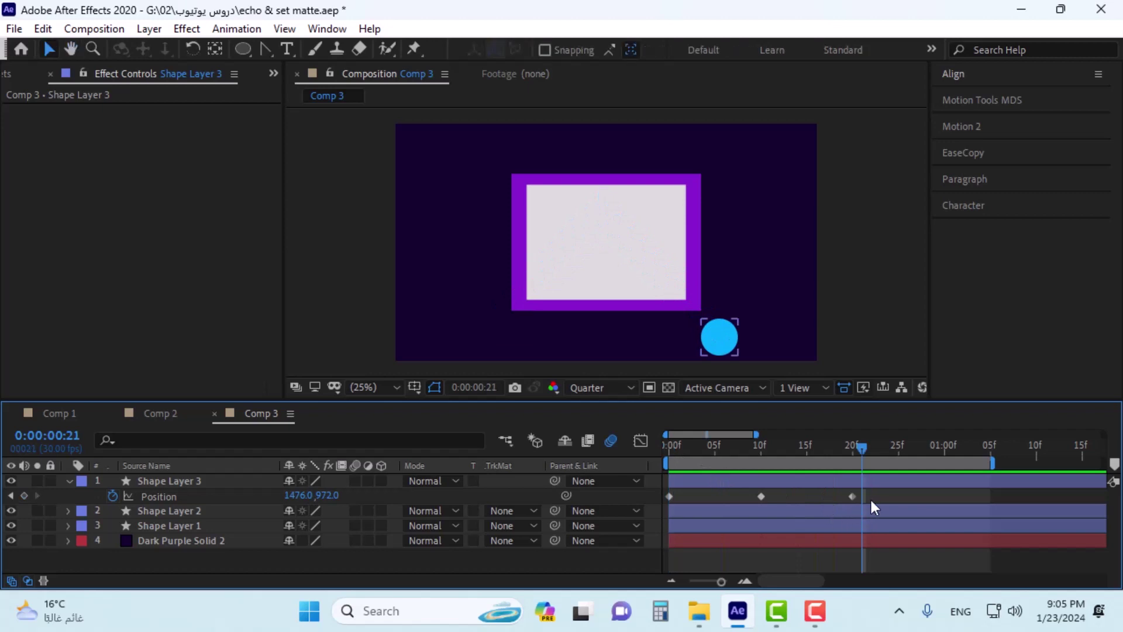
Apply Easy Ease to all three Position keyframes and show the speed graph.
click(670, 496)
right_click(670, 496)
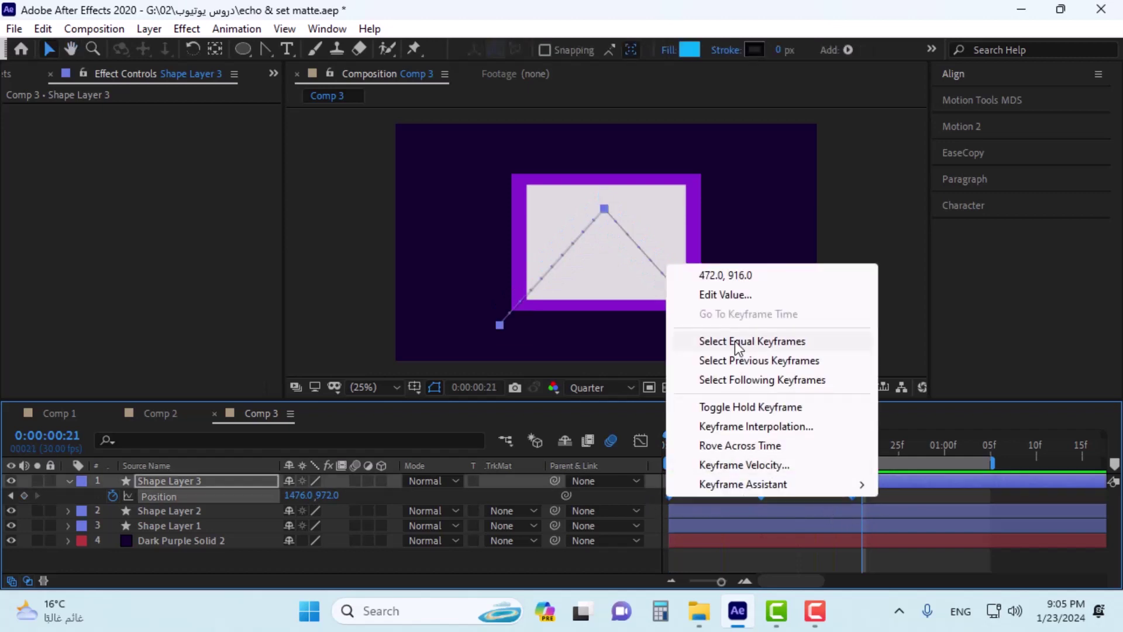
mouse_move(788, 483)
click(468, 364)
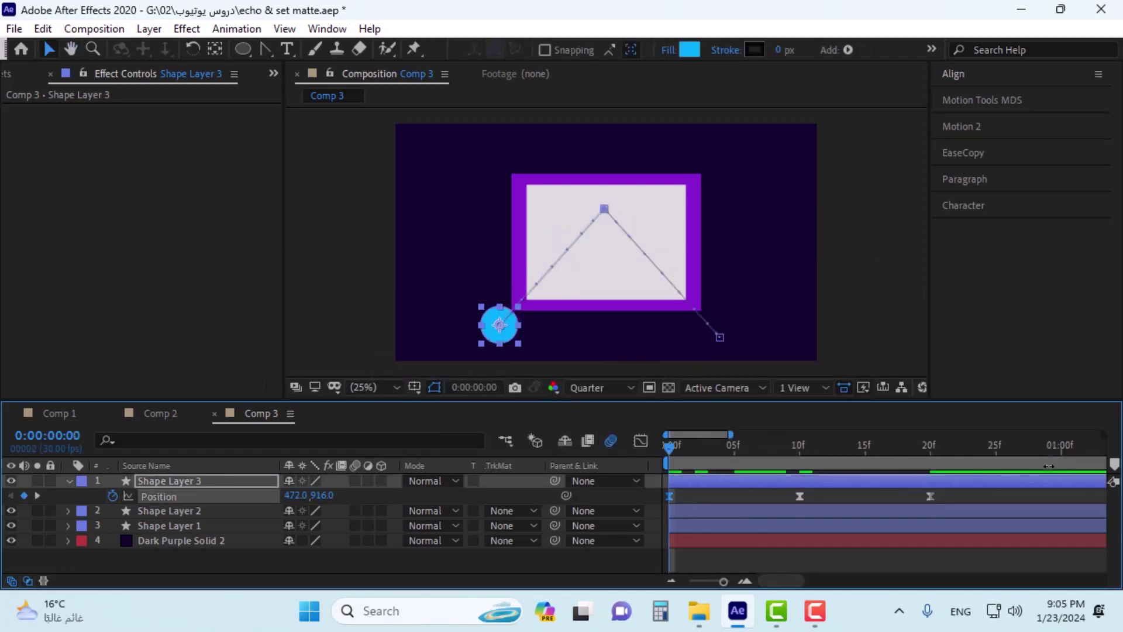
click(640, 443)
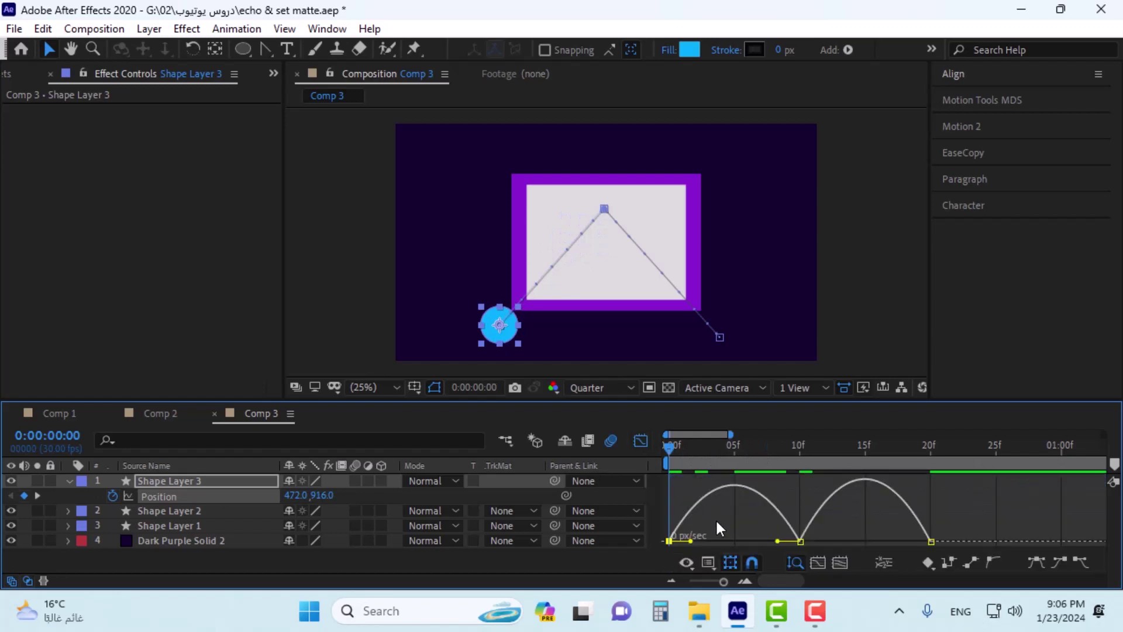
Drag the speed-curve influence handles to lengthen easing around the middle and last keyframes.
drag(691, 541, 680, 543)
drag(777, 541, 752, 541)
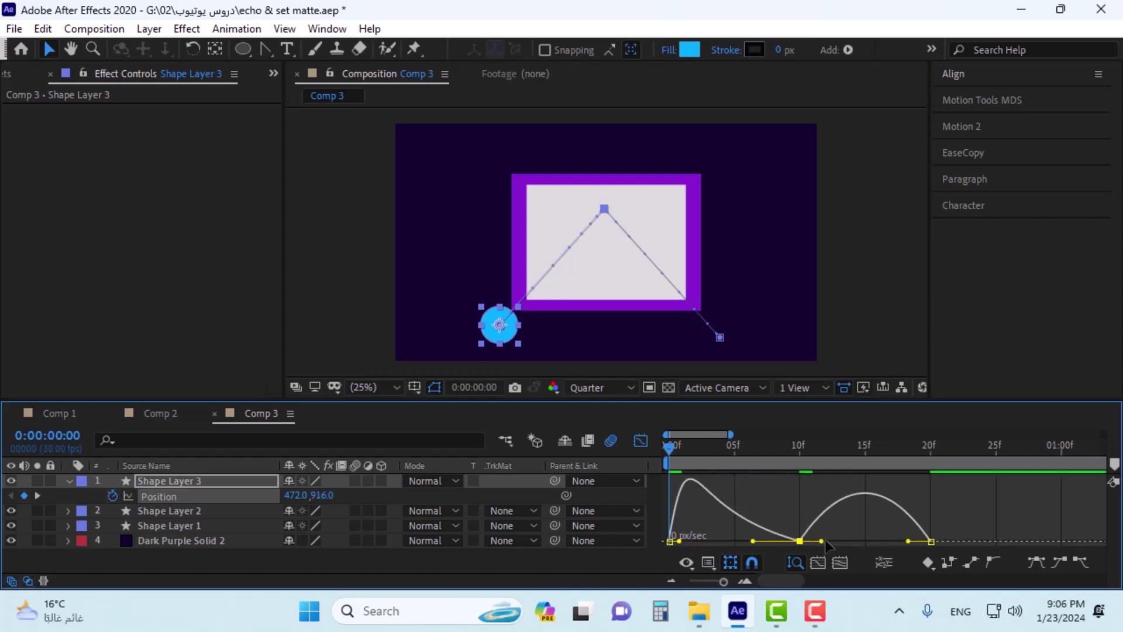
drag(822, 541, 926, 541)
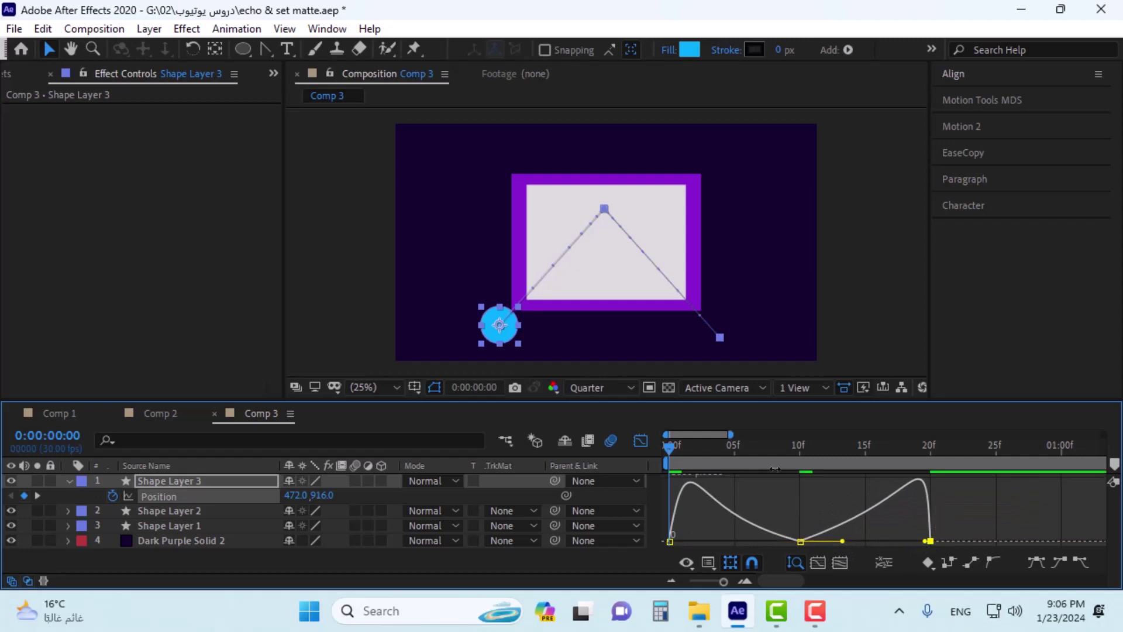
mouse_move(799, 542)
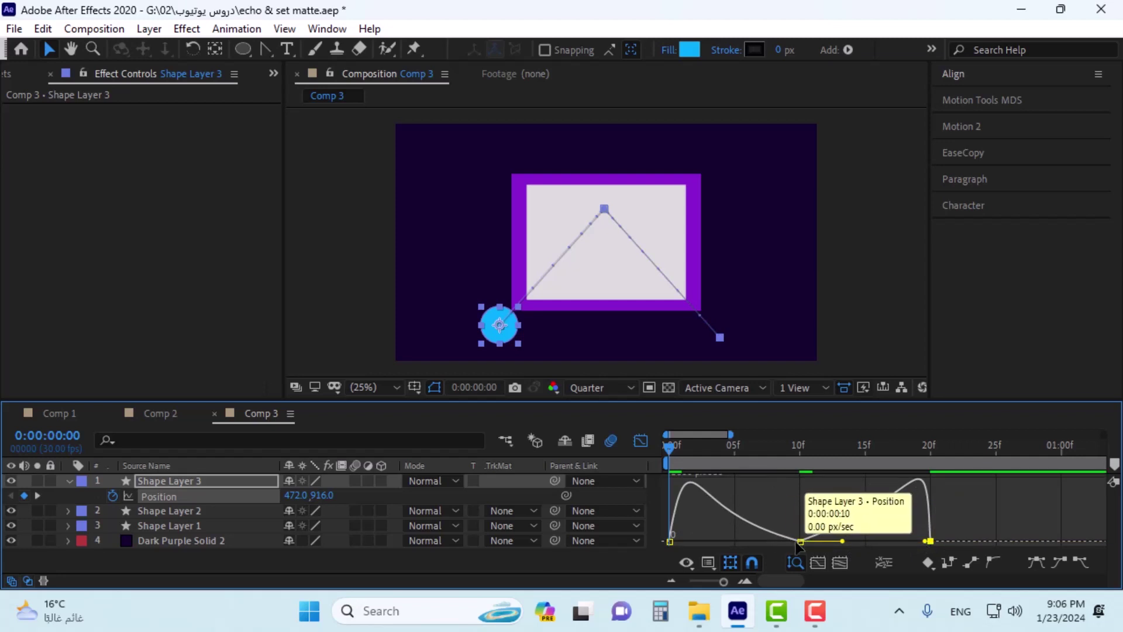
drag(797, 543, 800, 536)
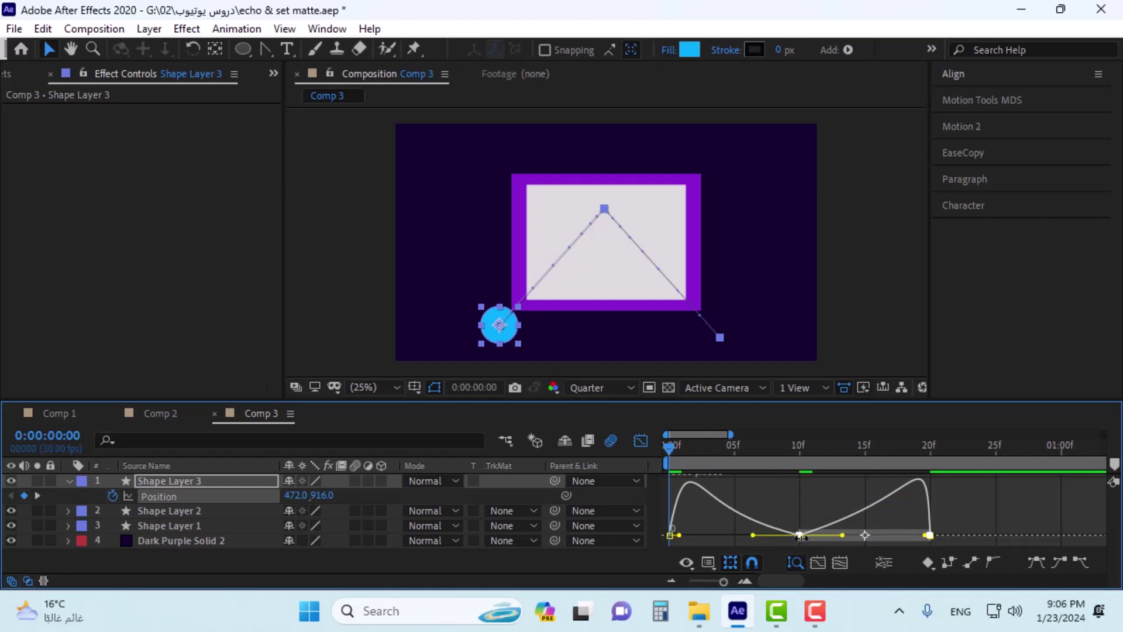
drag(927, 536, 909, 538)
Preview the eased motion and park the time on the frame-10 keyframe.
key(space)
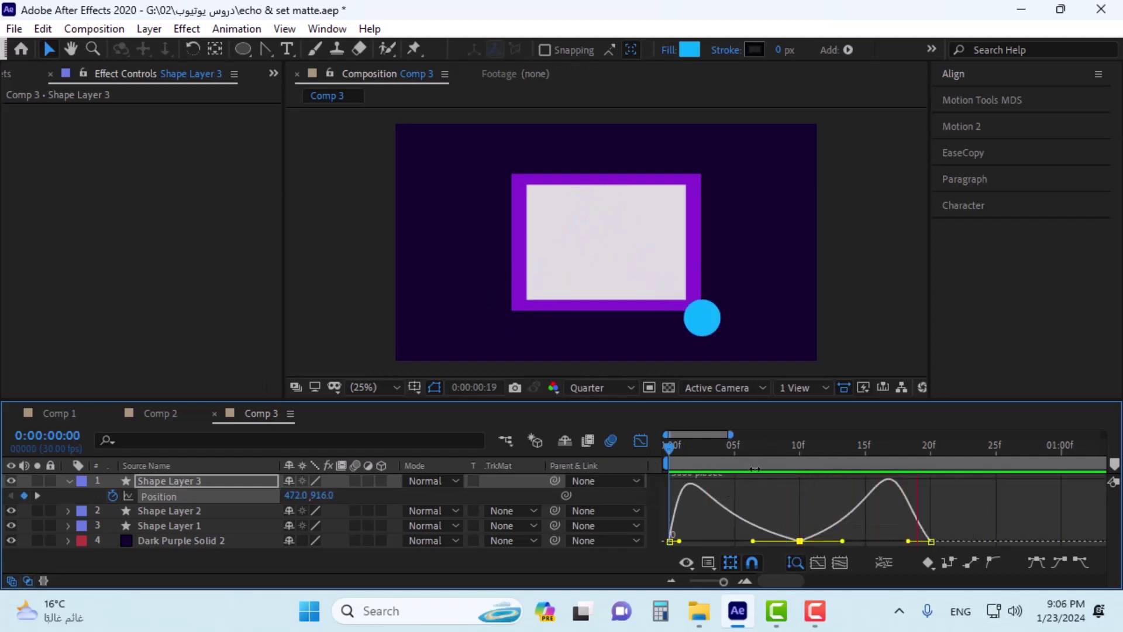
click(792, 452)
drag(792, 451, 799, 453)
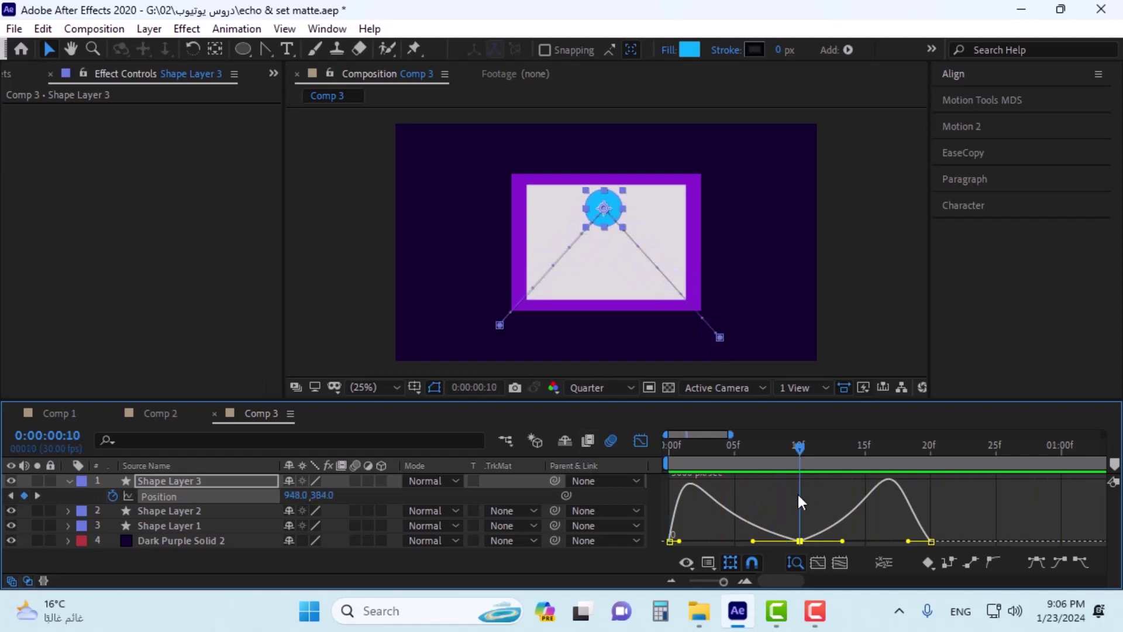
Lock the middle keyframe's outgoing velocity to its incoming, raise its speed, and preview.
click(800, 541)
key(ctrl+shift+k)
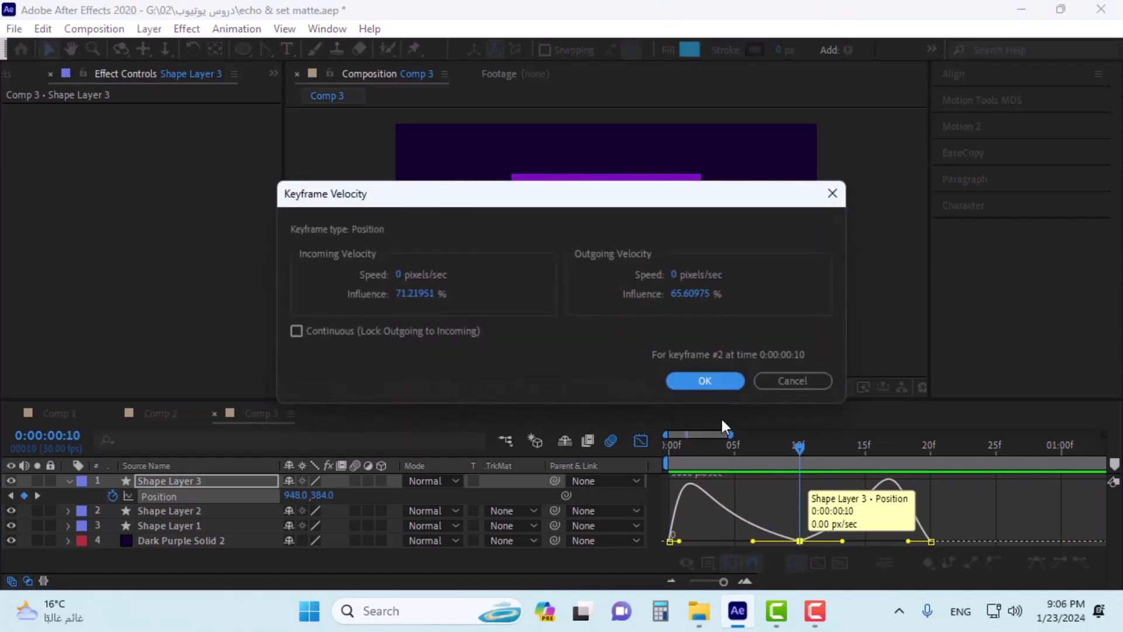
click(366, 332)
click(686, 385)
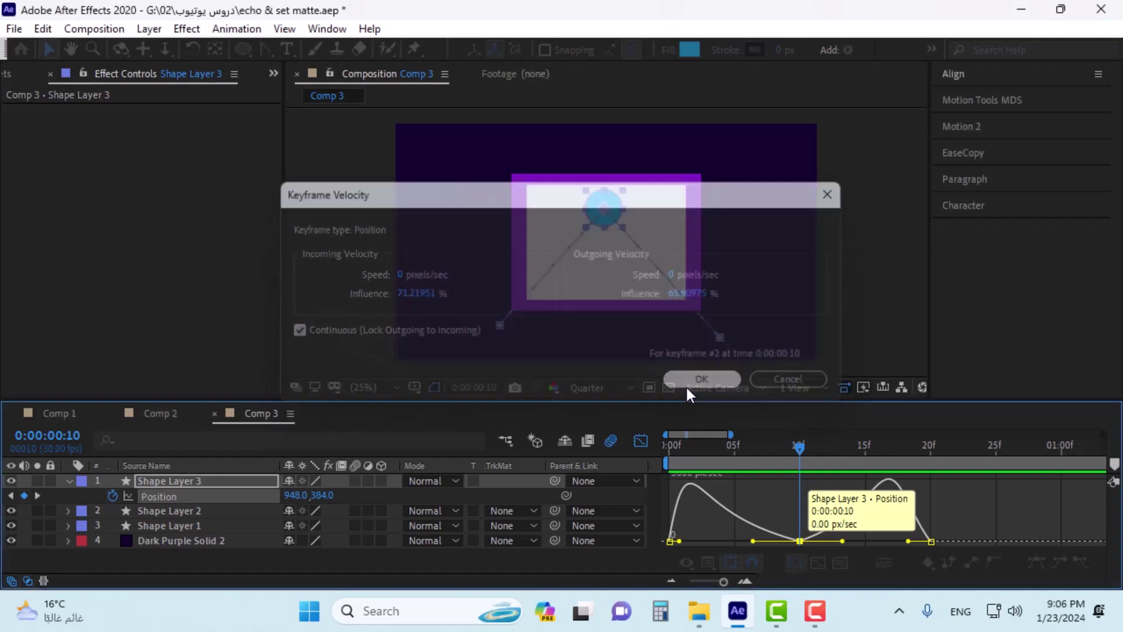
drag(798, 541, 798, 536)
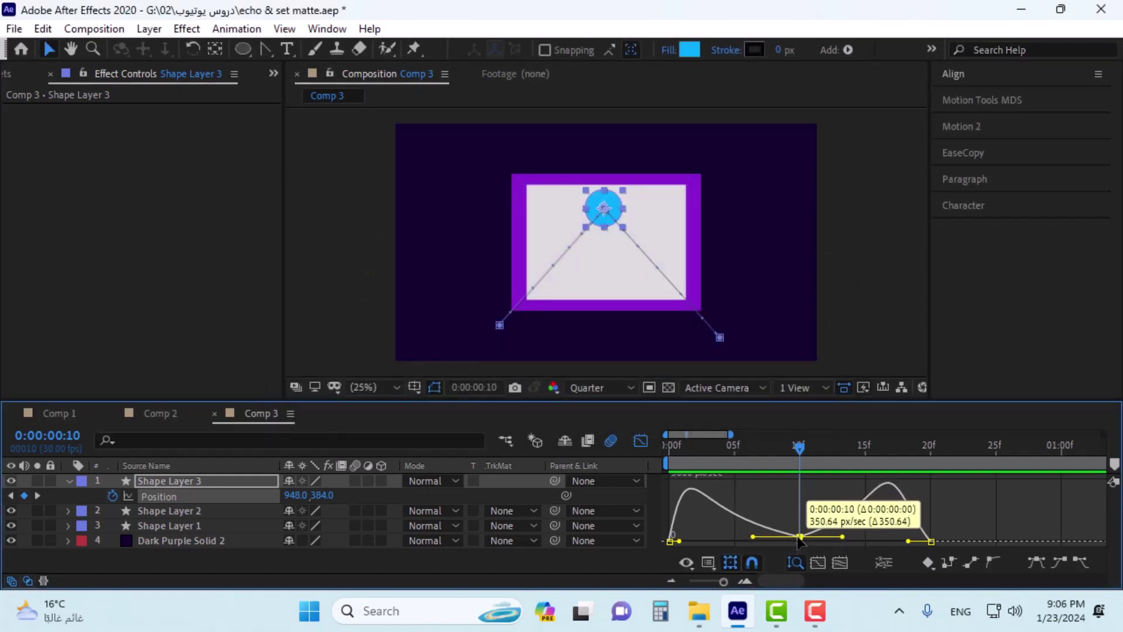
key(Home)
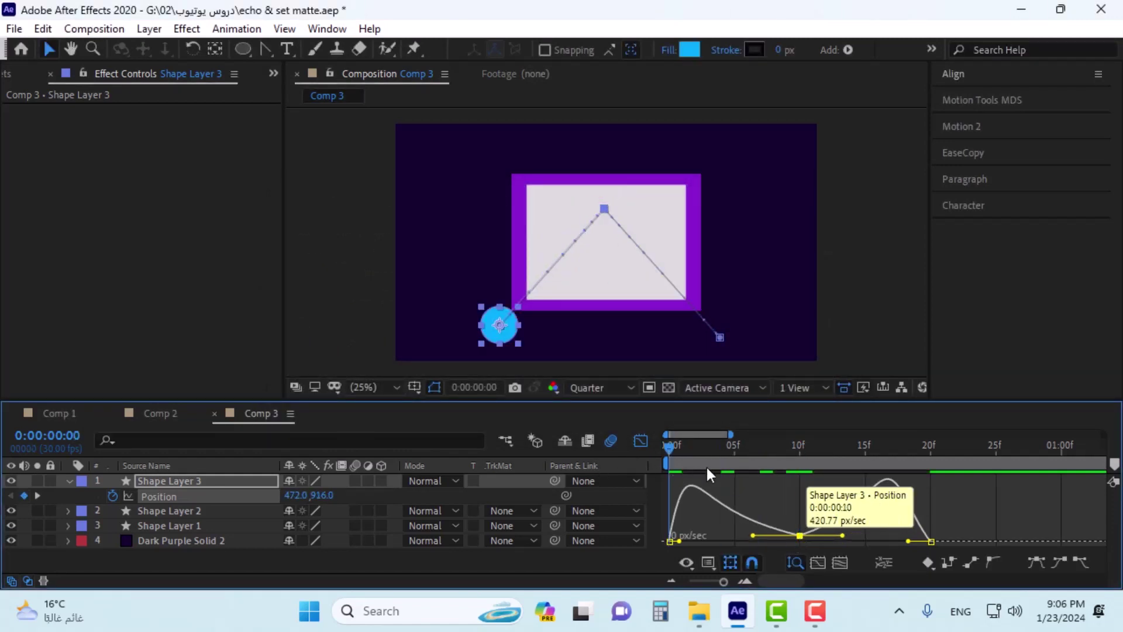
key(space)
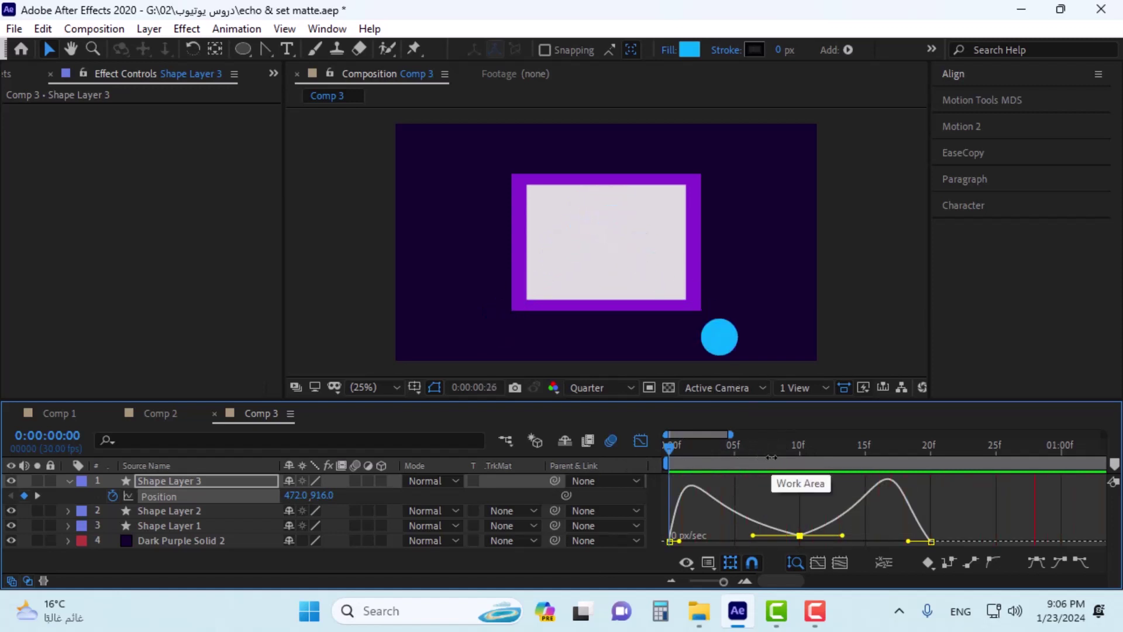
Lengthen easing into the last and out of the first keyframe, preview, then return to layer bars.
drag(908, 541, 919, 543)
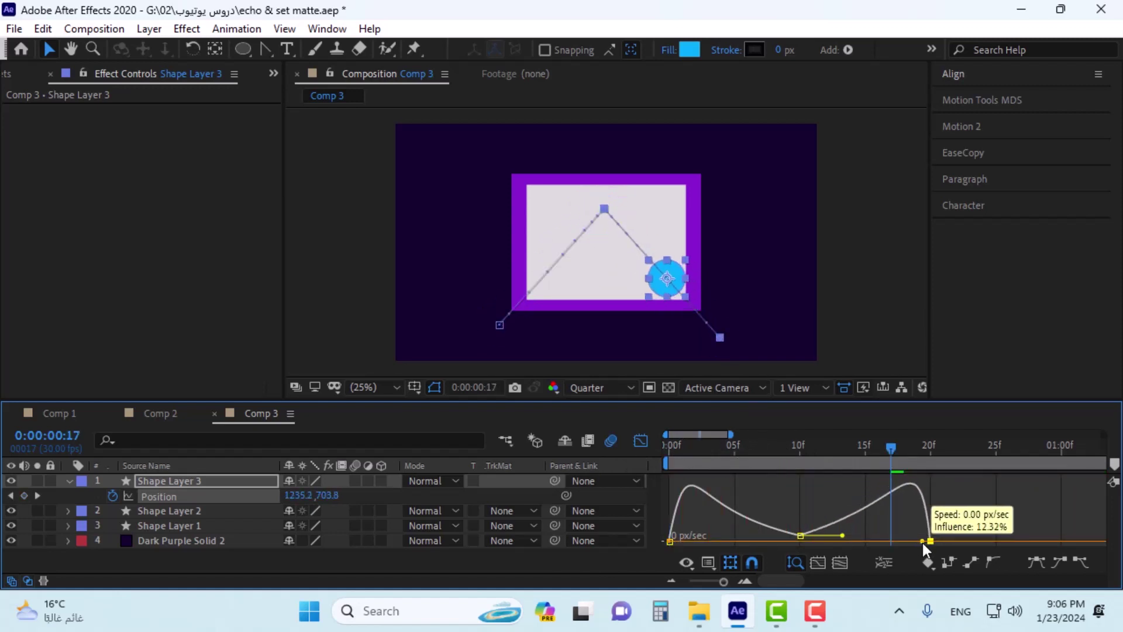
mouse_move(692, 540)
mouse_down()
mouse_move(648, 552)
mouse_move(678, 543)
mouse_up()
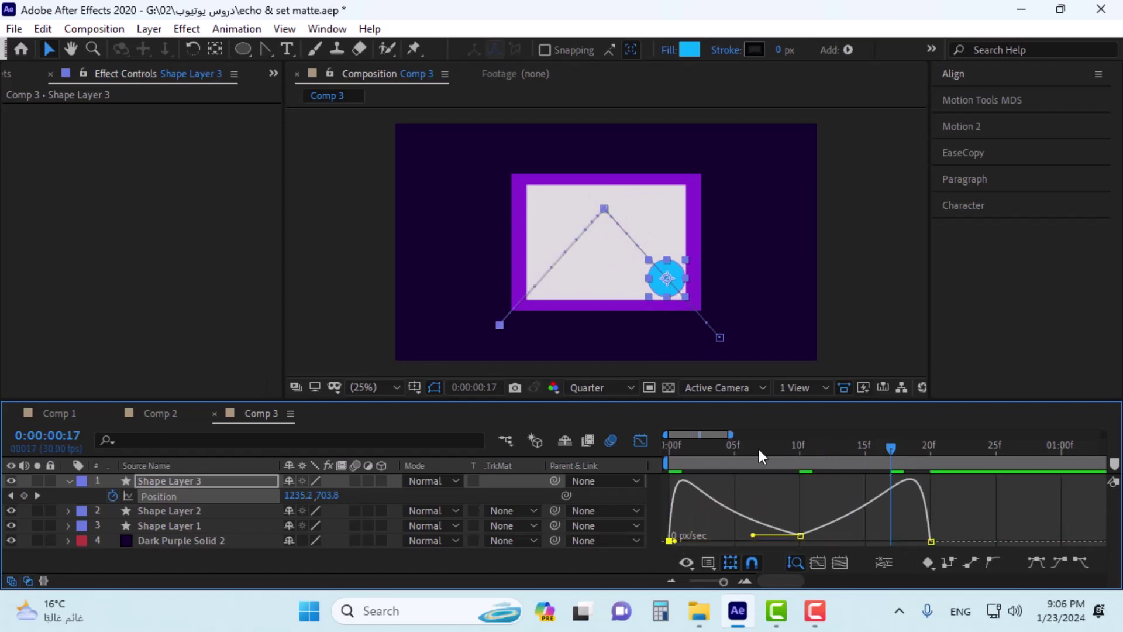
click(669, 463)
key(space)
key(space)
key(shift+F3)
click(797, 461)
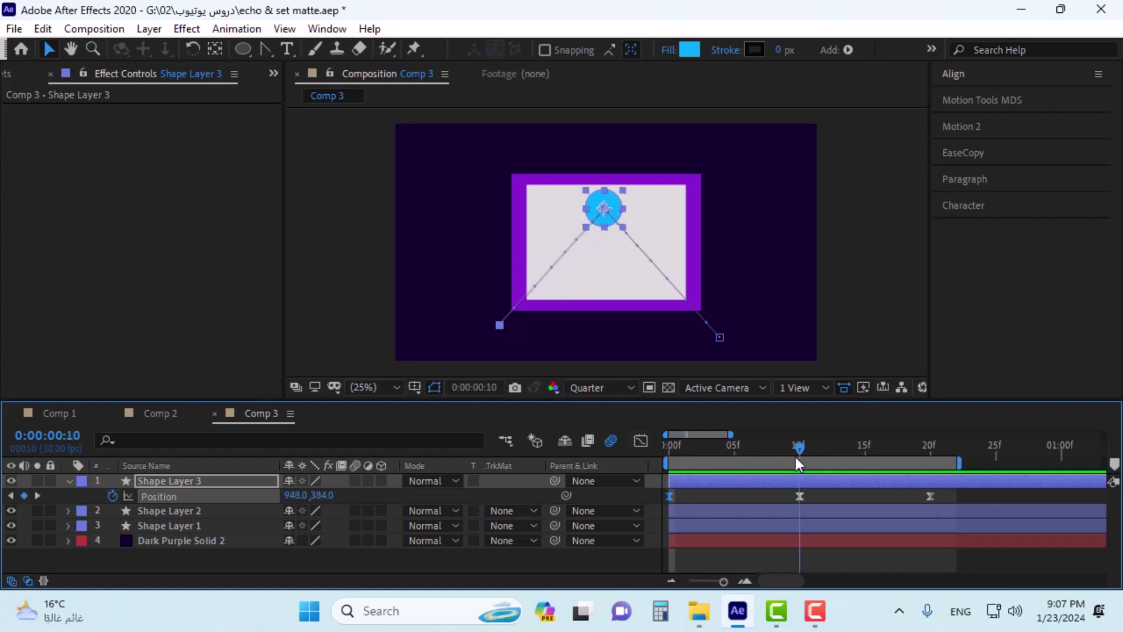
Convert the middle path vertex to smooth and pull its handles out horizontally.
click(264, 50)
click(605, 214)
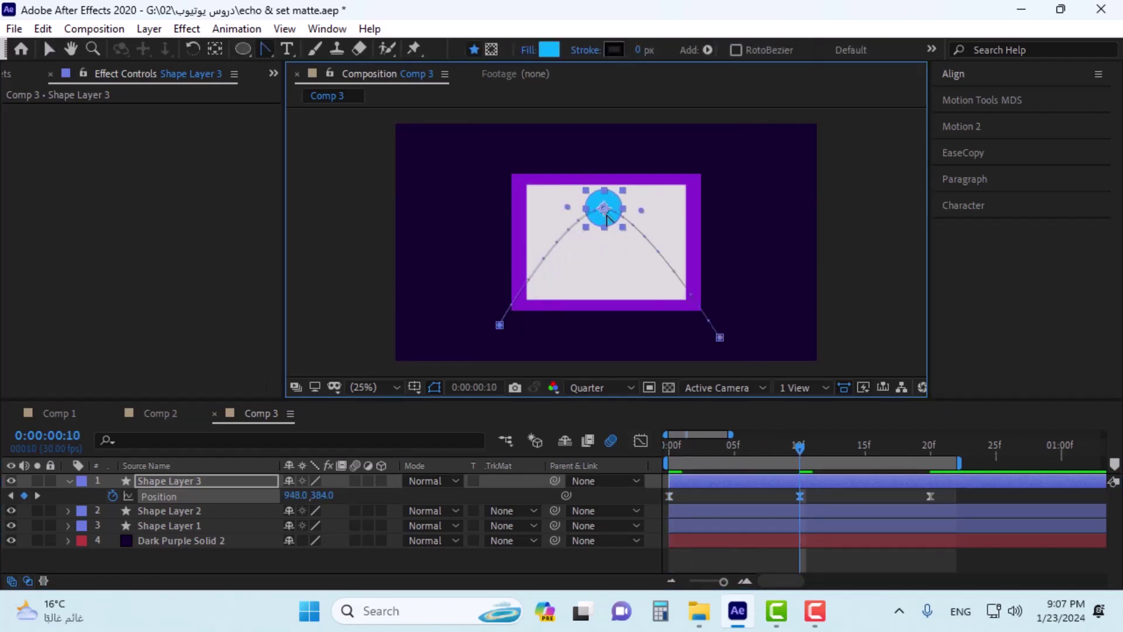
drag(642, 210, 656, 207)
drag(568, 207, 548, 208)
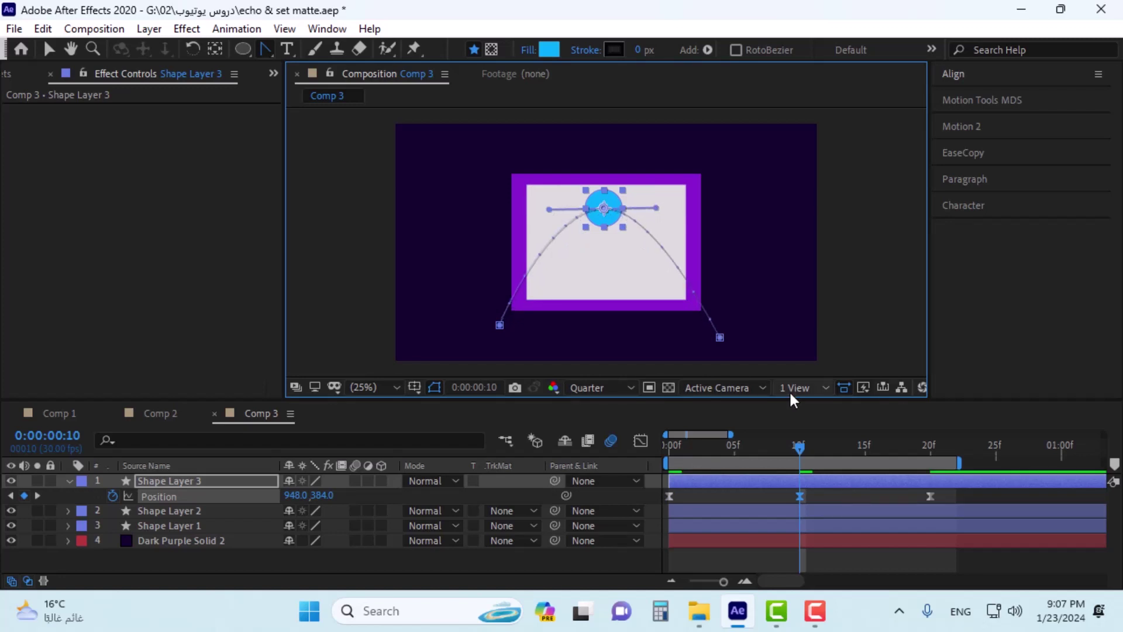
Nudge the path's start point right and down and its end point slightly left.
click(694, 478)
key(Home)
click(668, 497)
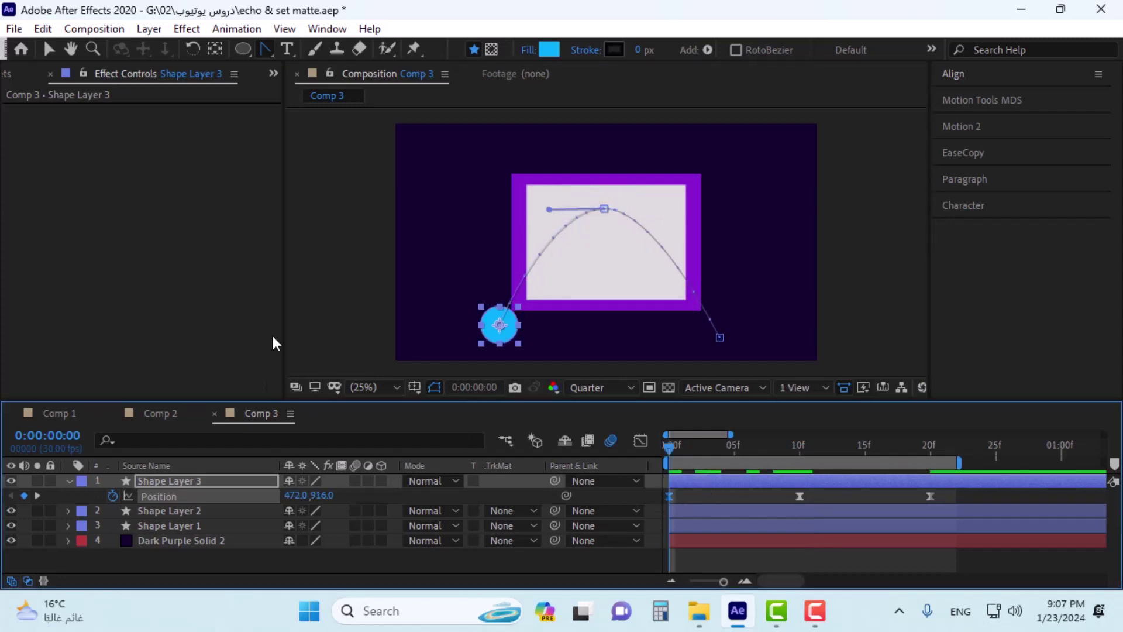
click(49, 49)
click(508, 335)
drag(508, 335, 518, 339)
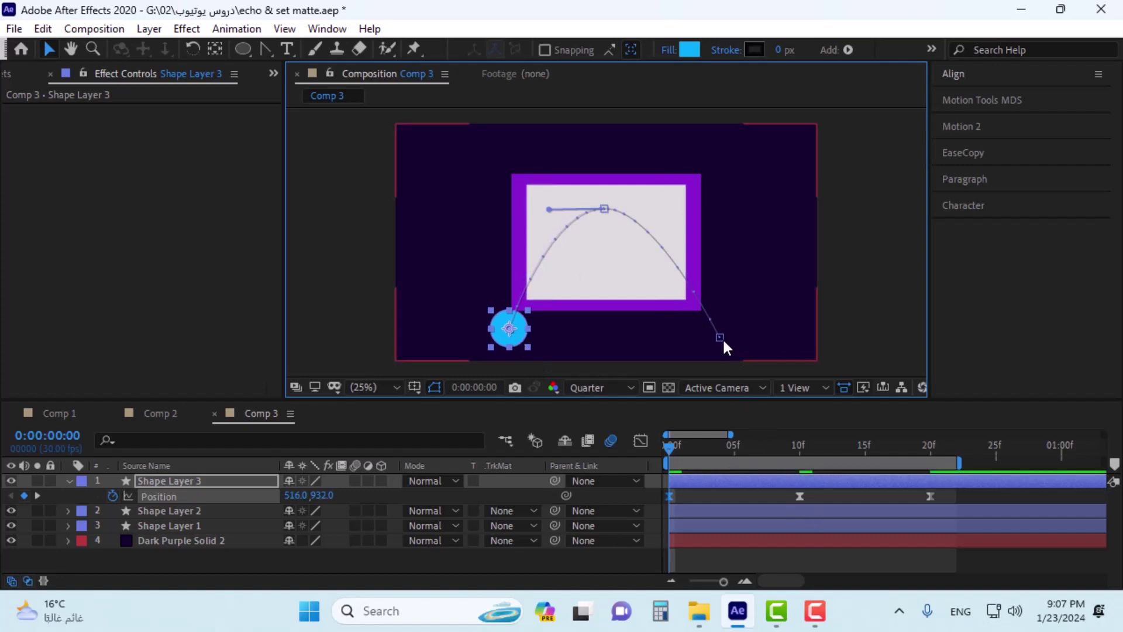
drag(721, 340, 701, 338)
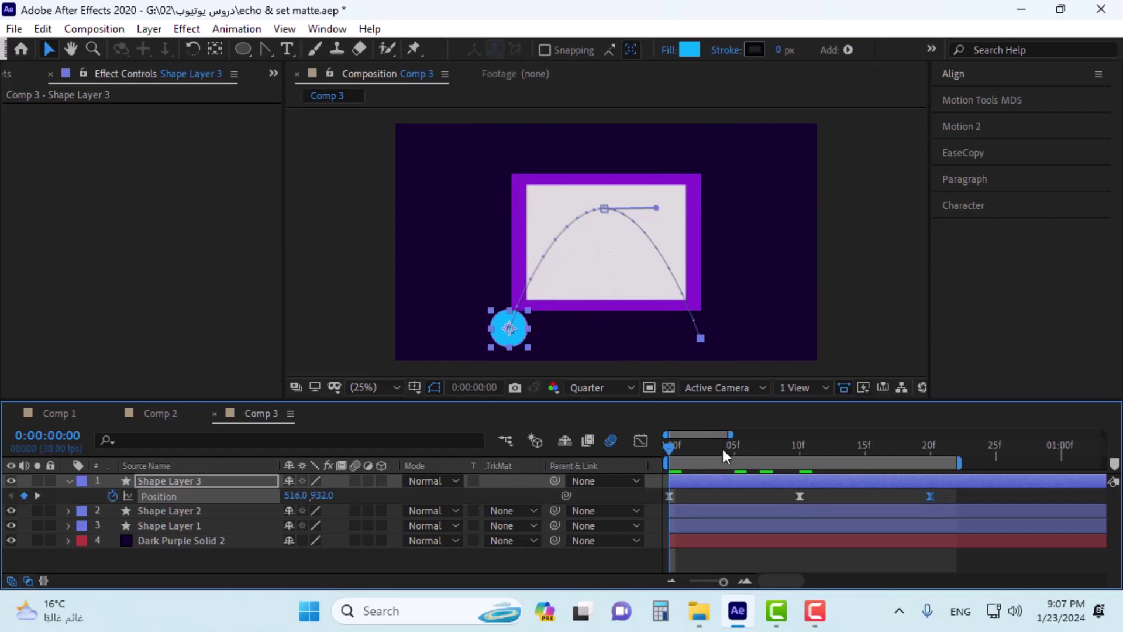
click(167, 479)
Search 'set' in the effect popup and apply Set Matte to the circle's layer.
key(ctrl+space)
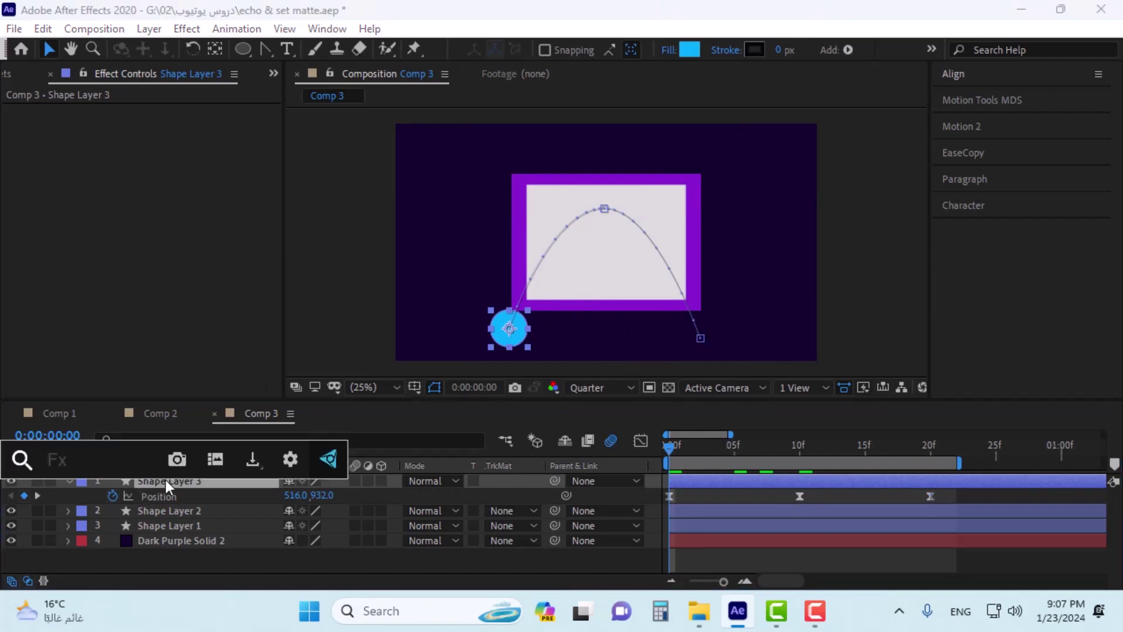
text(sey)
key(BackSpace)
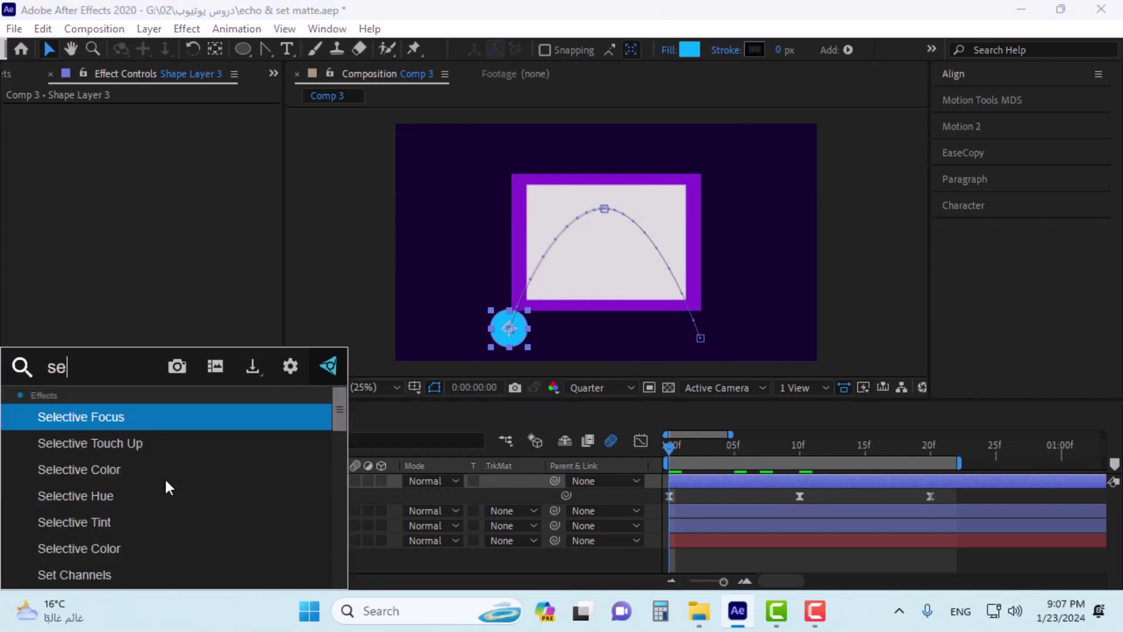
text(t)
click(127, 446)
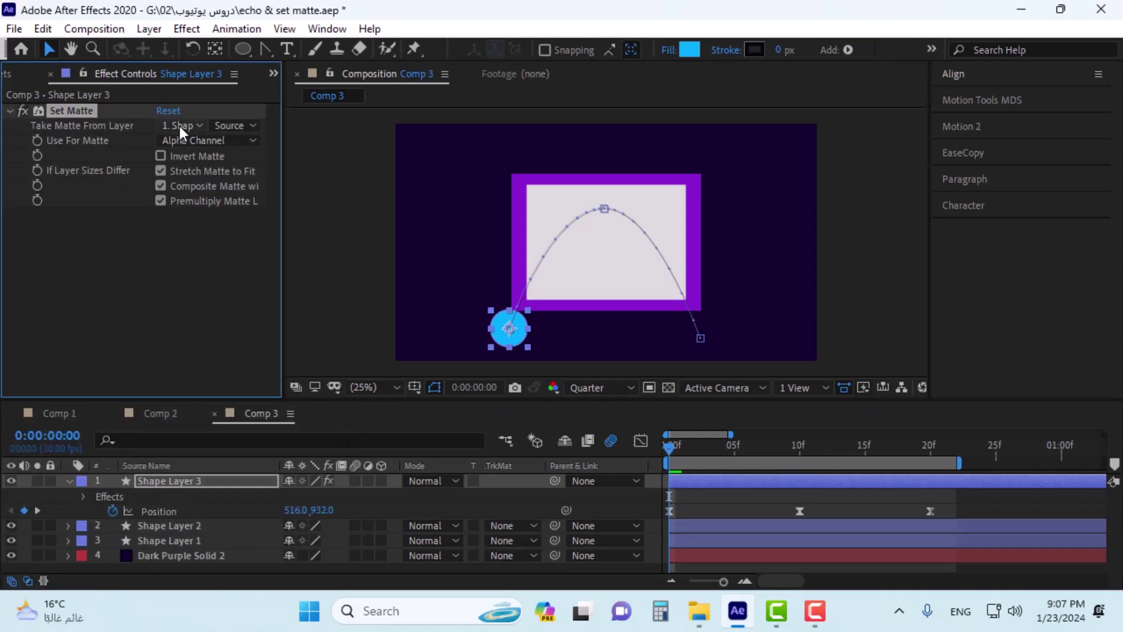
Reselect Shape Layer 3 and open the Take Matte From Layer list.
click(184, 524)
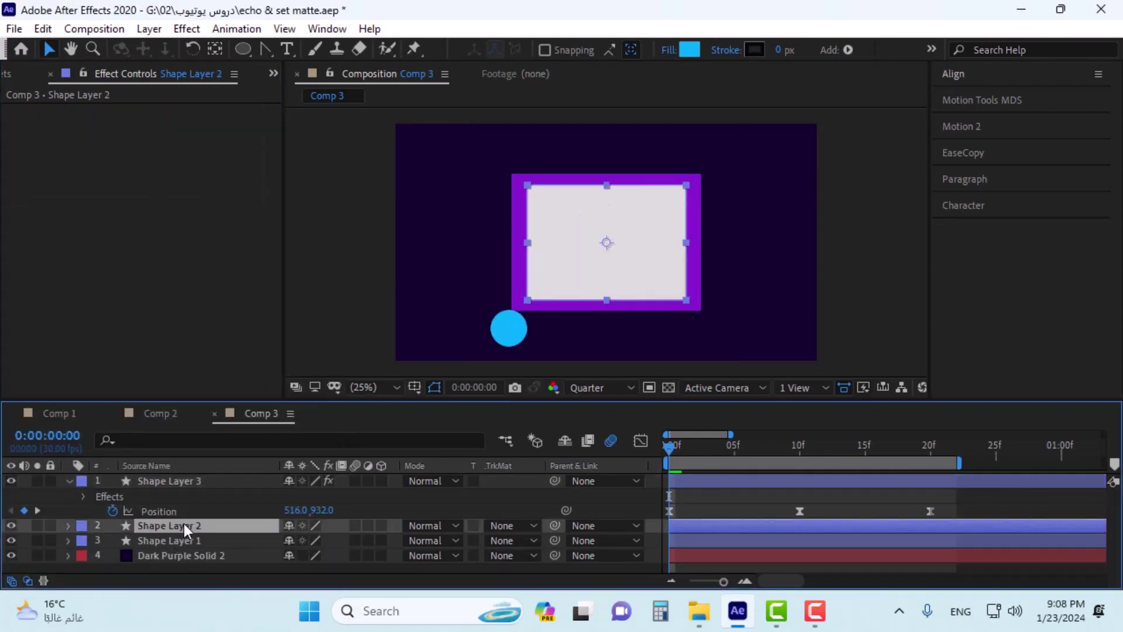
click(203, 482)
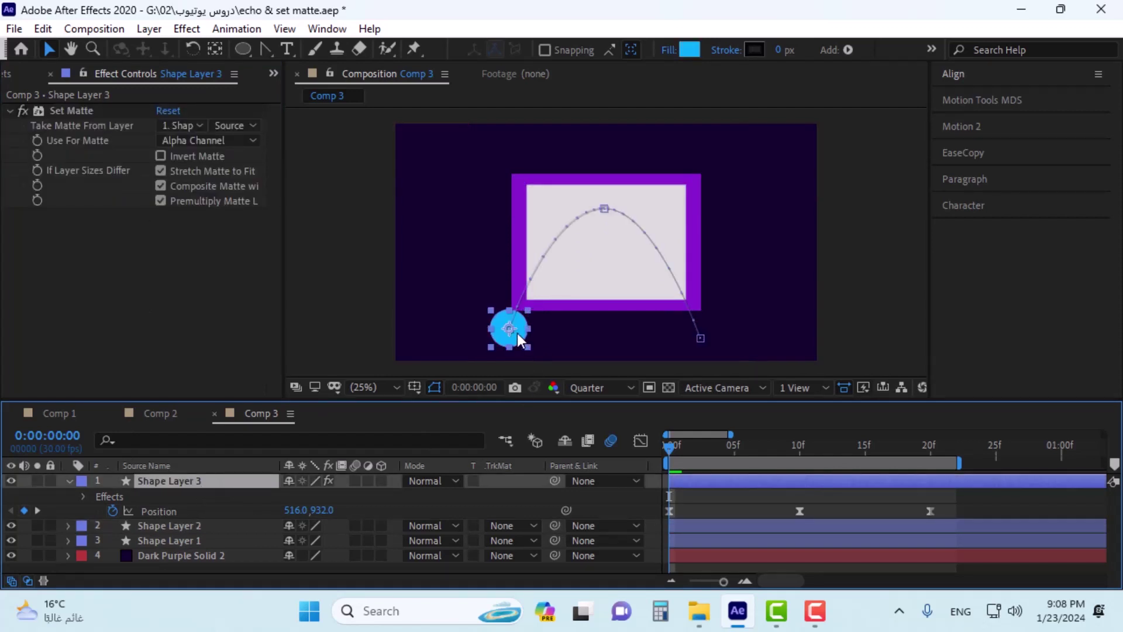
click(178, 532)
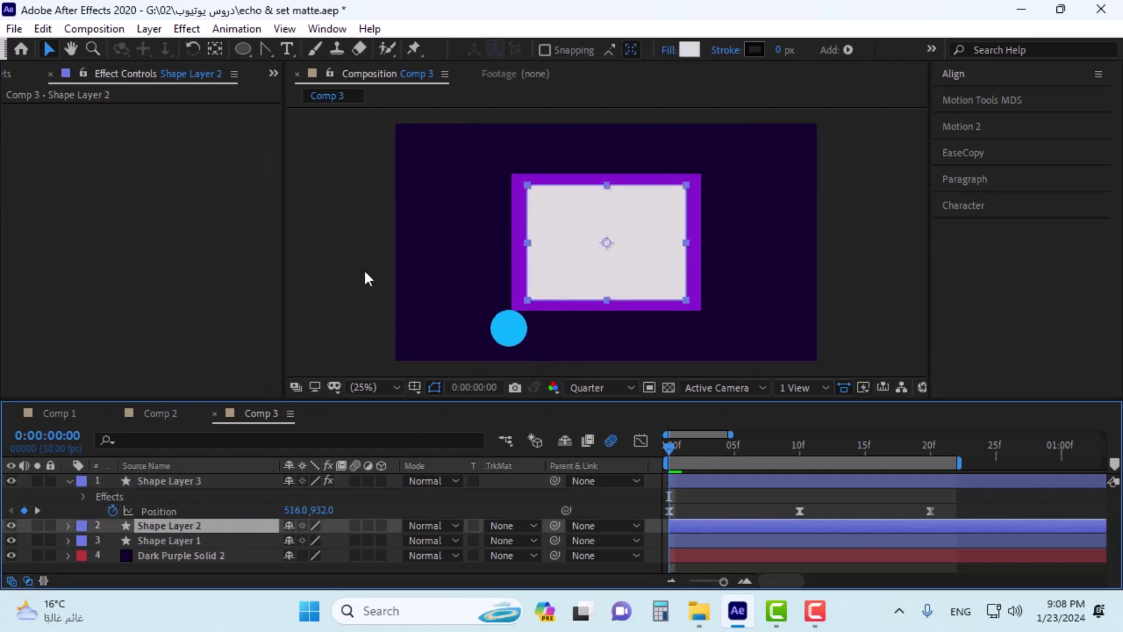
key(ctrl+Up)
click(166, 127)
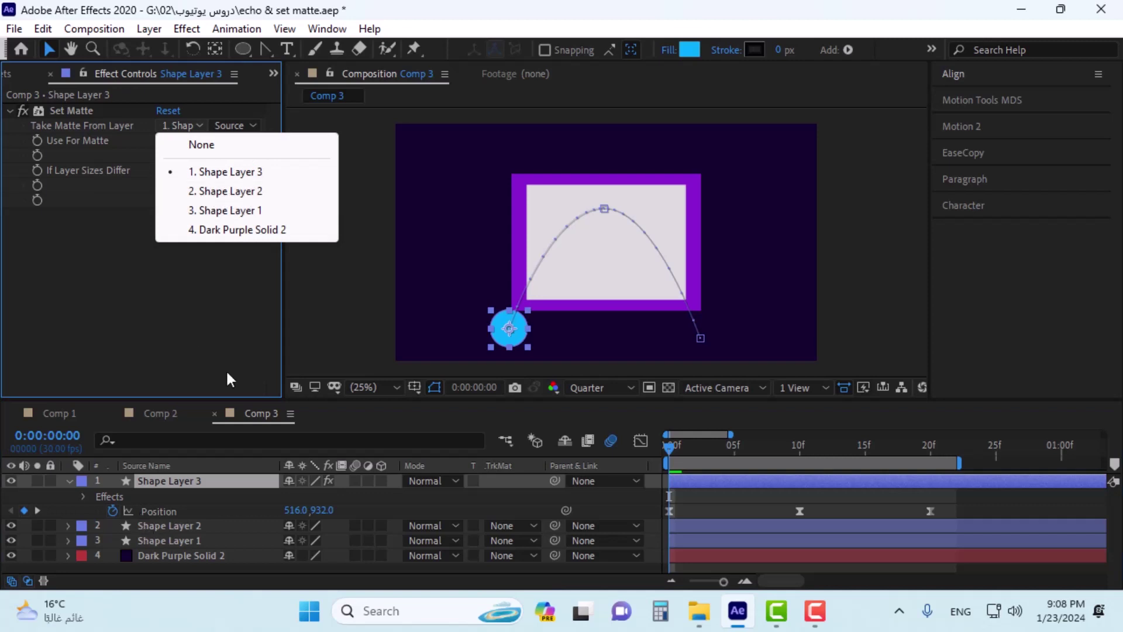
Take the matte from Shape Layer 2, preview, then stretch the Position keyframes to end near 21f.
click(213, 191)
mouse_move(670, 447)
mouse_down()
mouse_move(781, 437)
mouse_move(590, 465)
mouse_up()
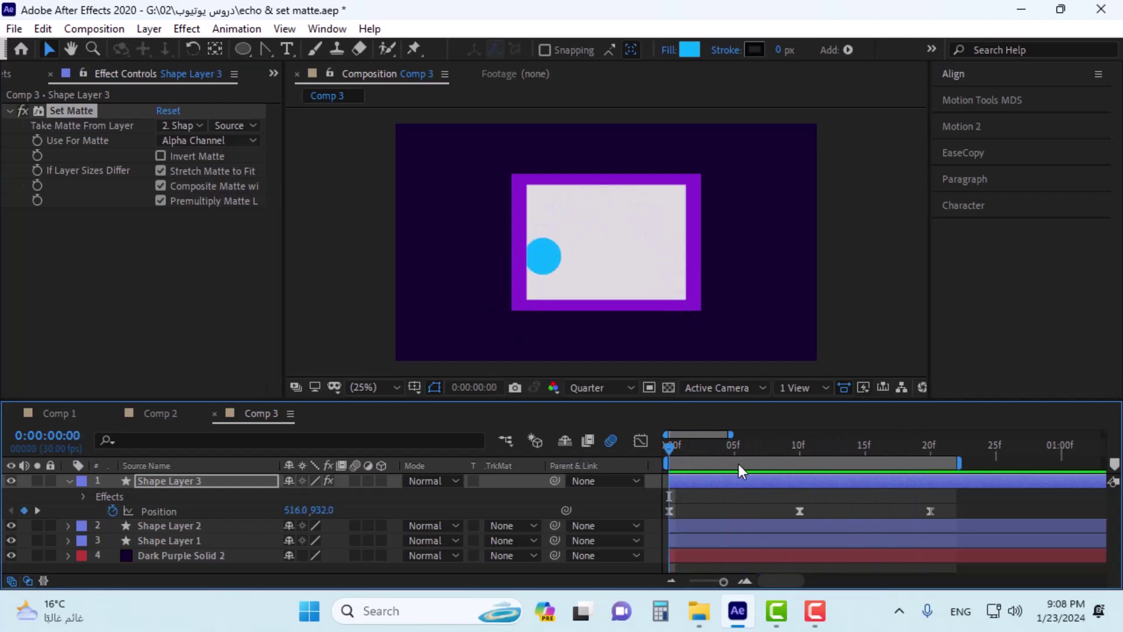
key(space)
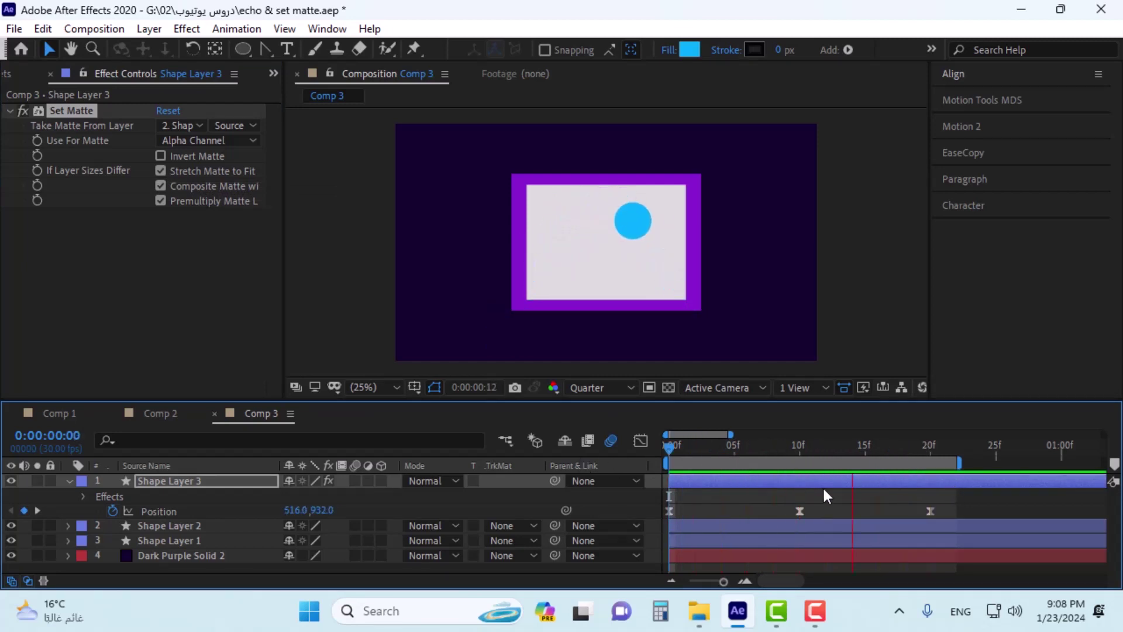
drag(946, 499, 721, 518)
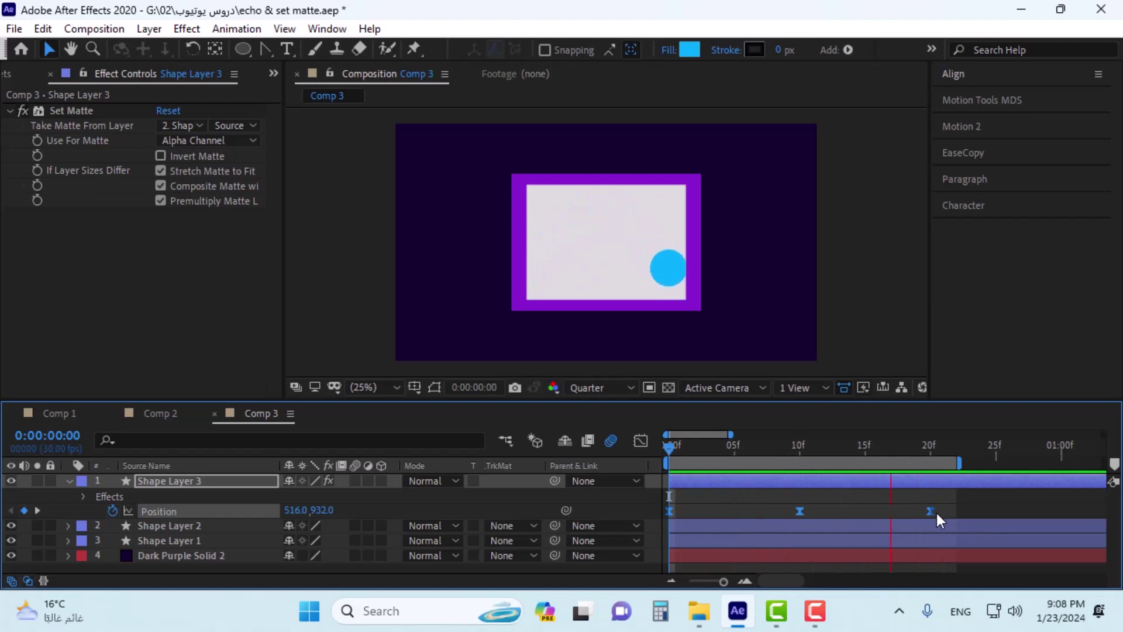
drag(936, 514, 956, 514)
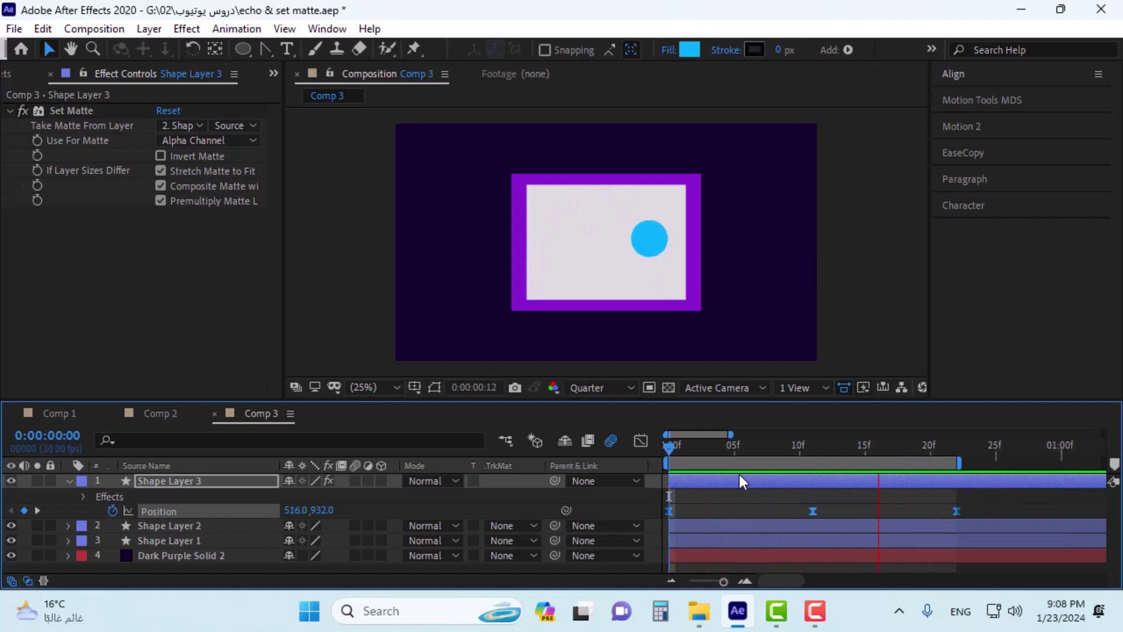
Apply Echo to Shape Layer 3 via an 'ech' search, then view frame 9 at 50% zoom.
key(space)
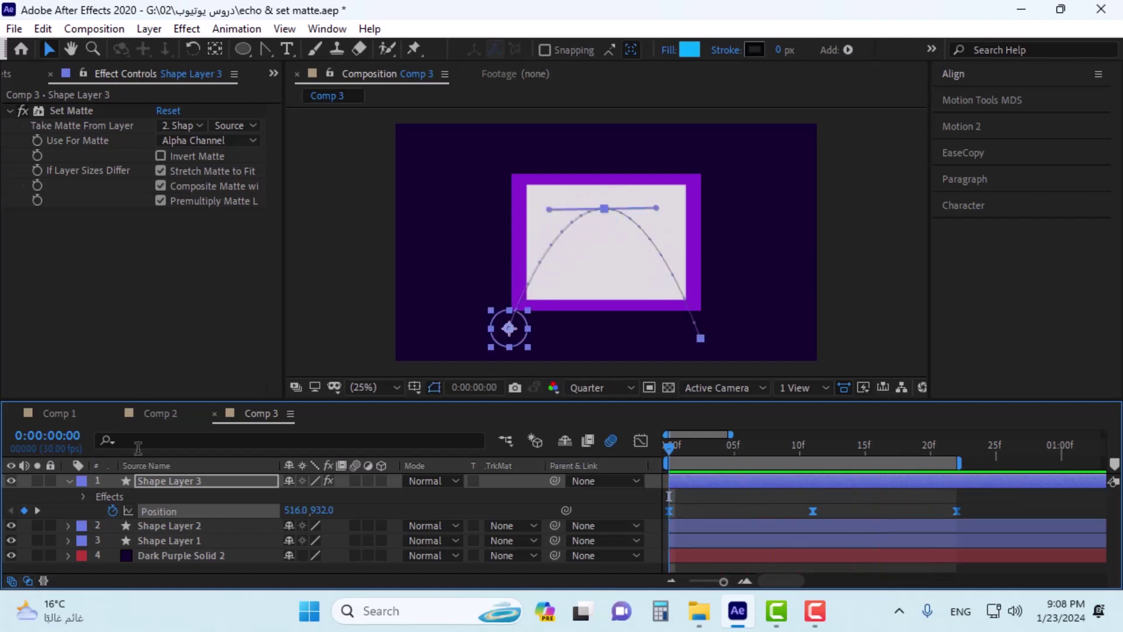
click(224, 483)
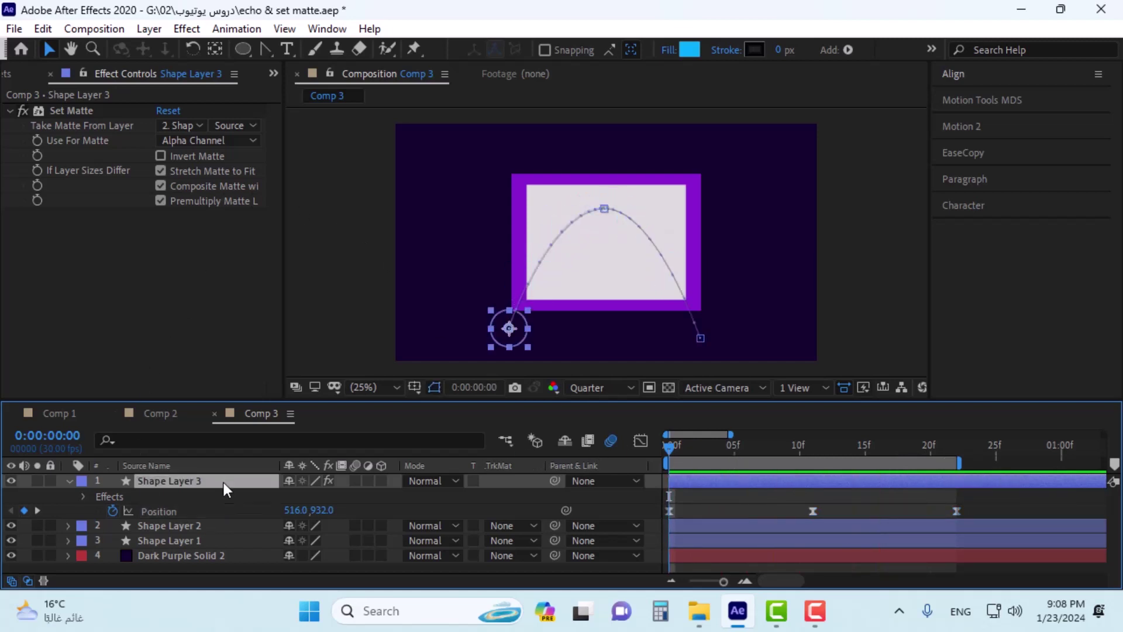
key(ctrl+space)
text(e)
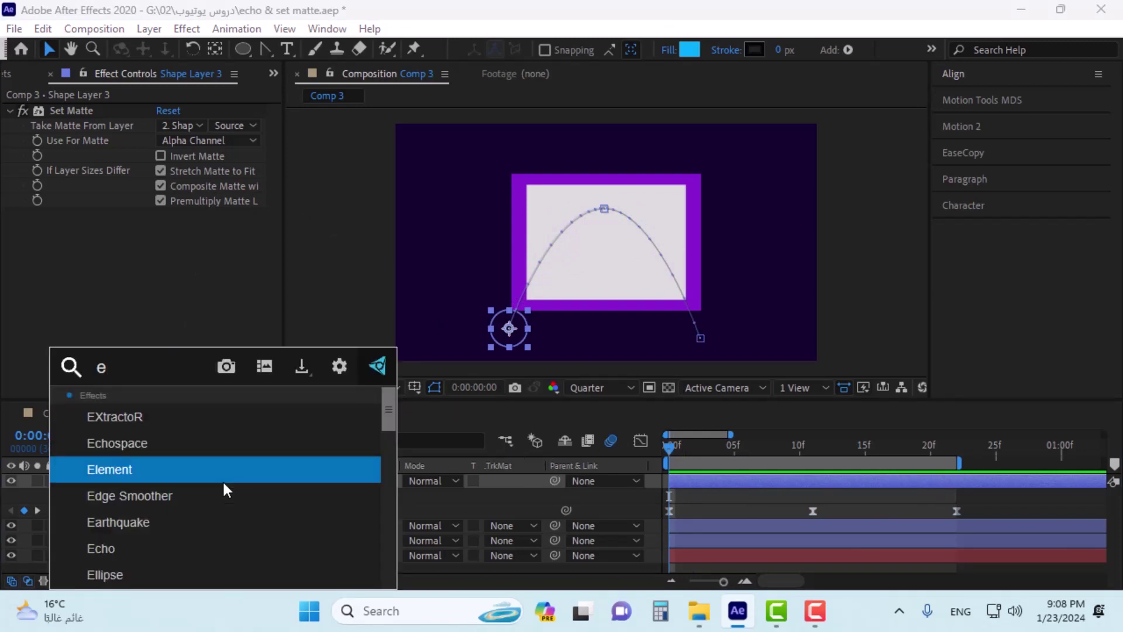
text(ch)
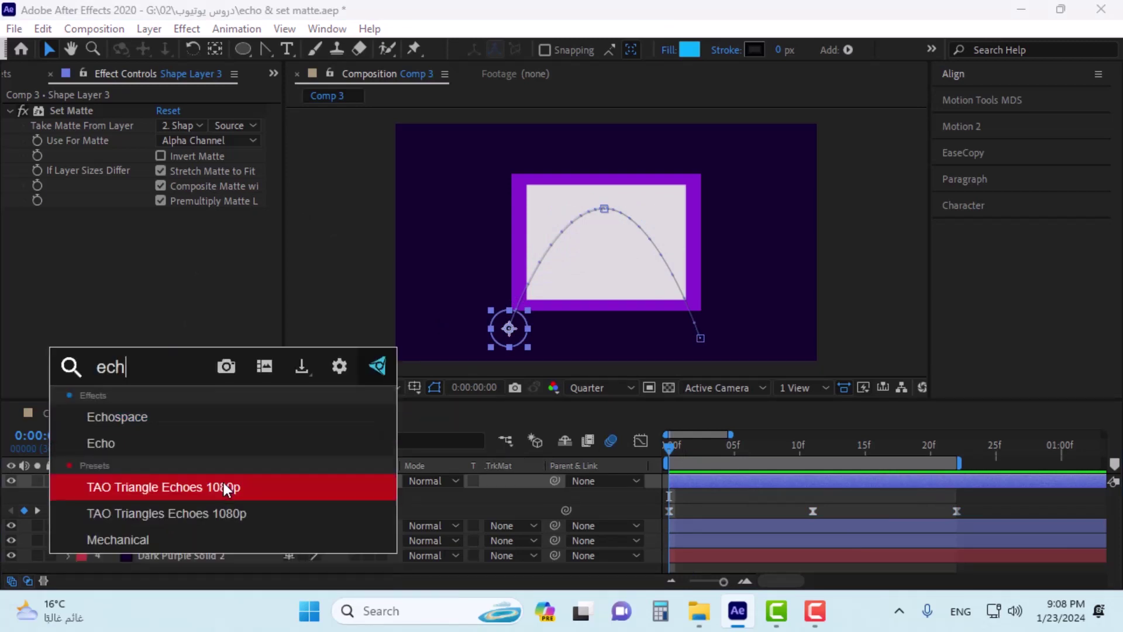
click(124, 445)
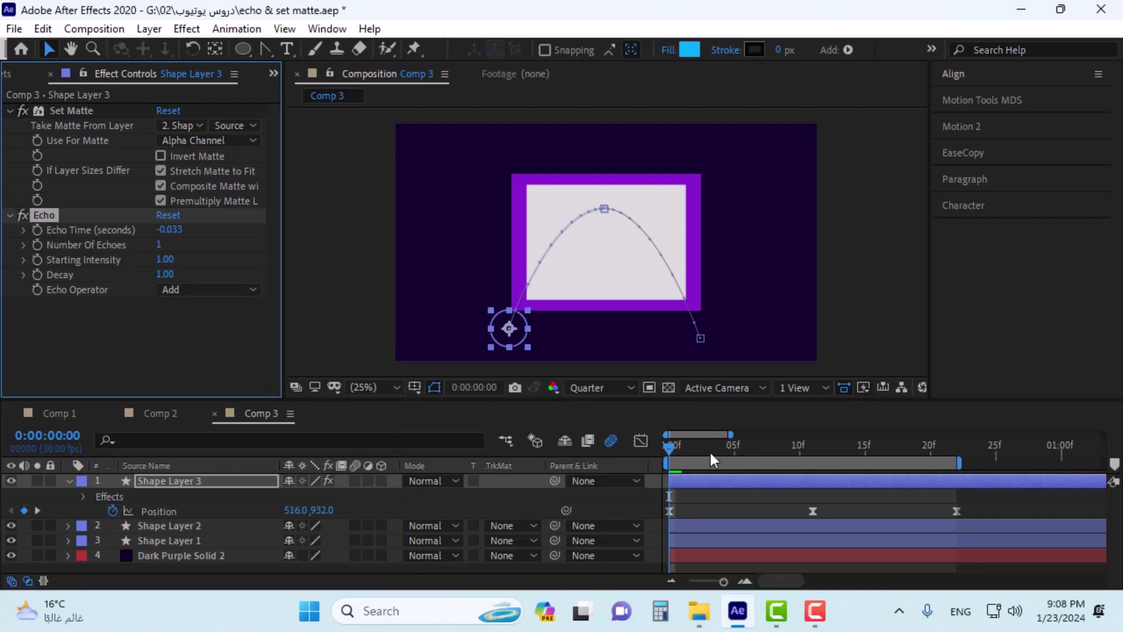
drag(686, 437, 785, 441)
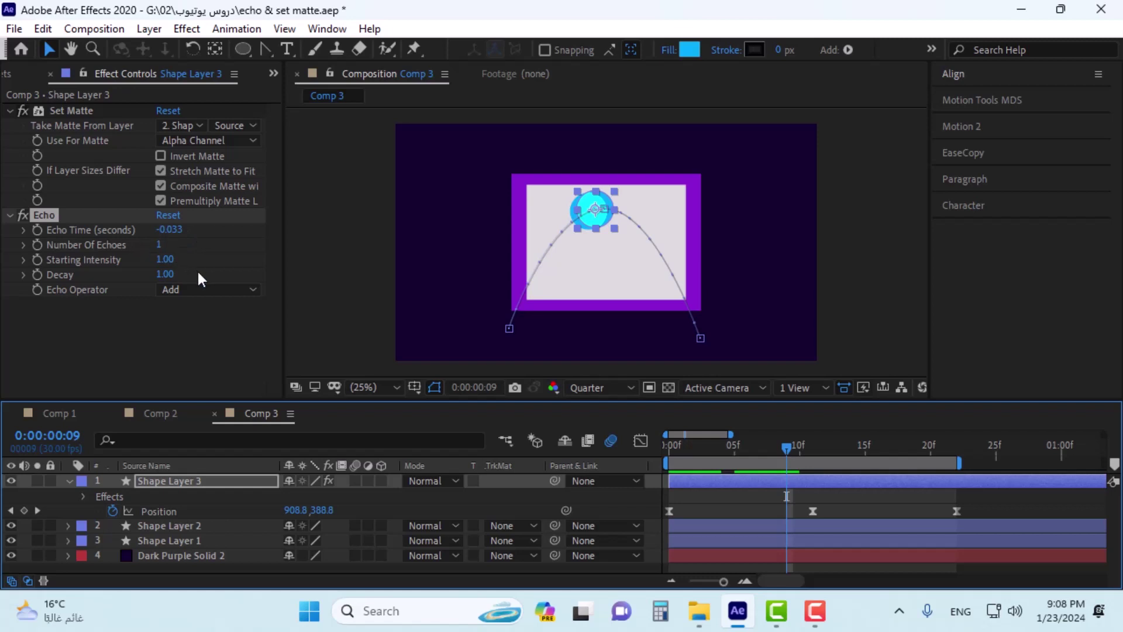
key(period)
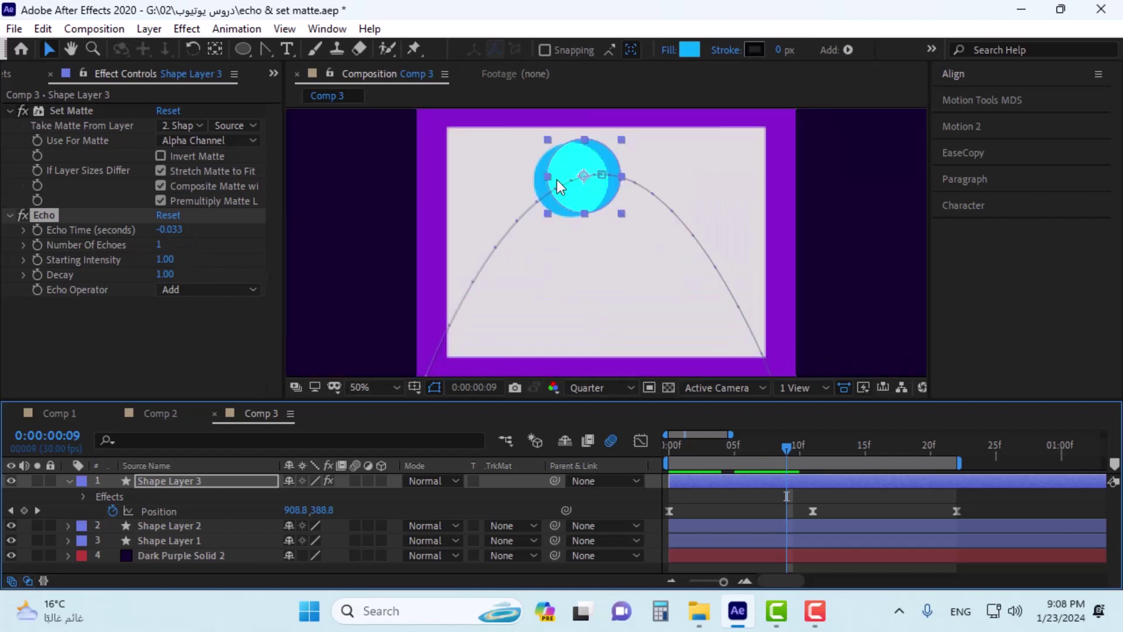
Try the Maximum, Blend and Minimum echo operators, ending on Maximum.
click(167, 287)
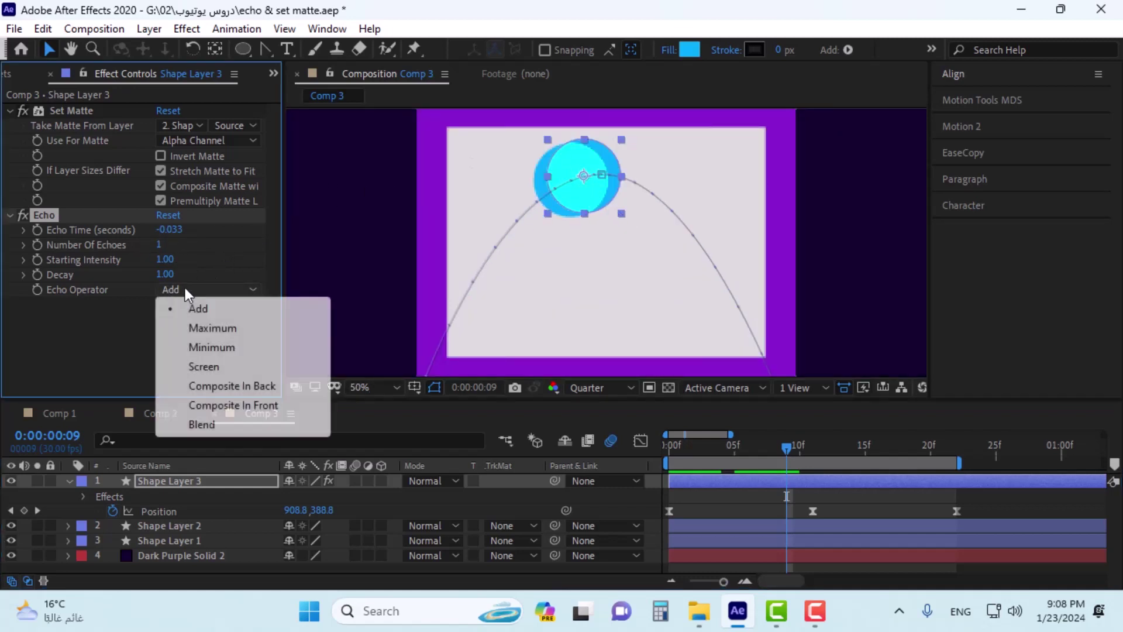
click(233, 327)
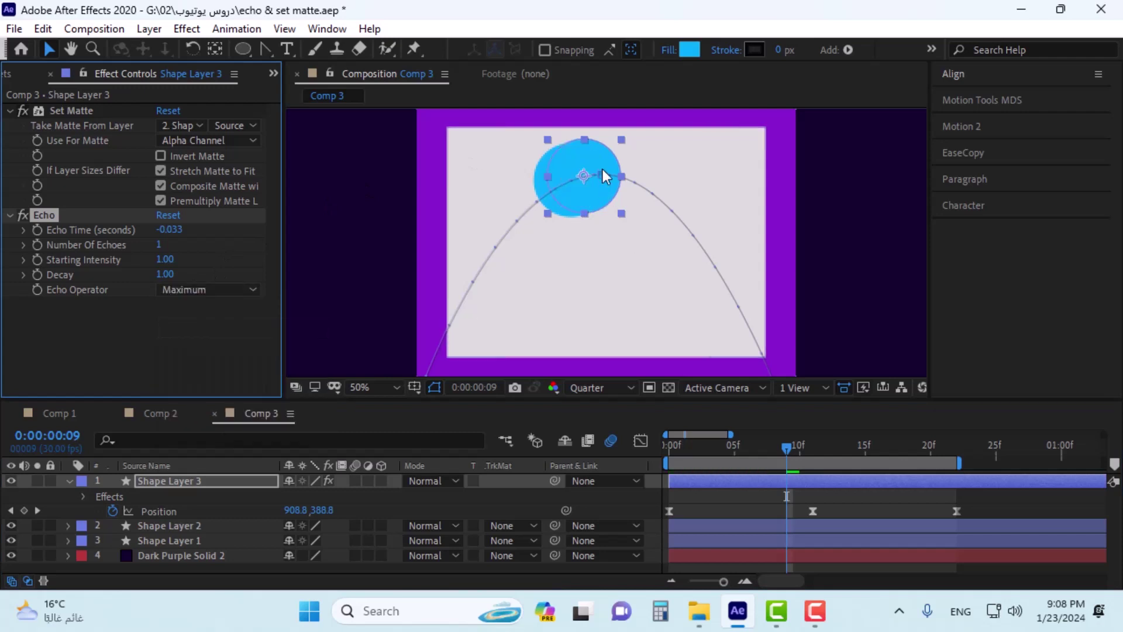
click(217, 290)
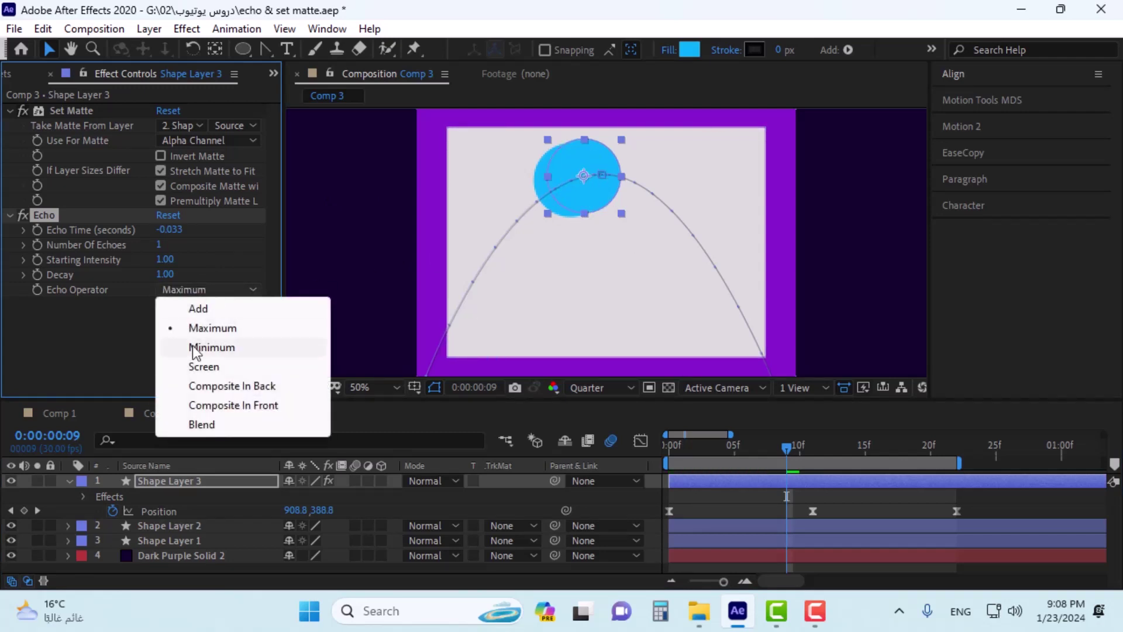
click(213, 429)
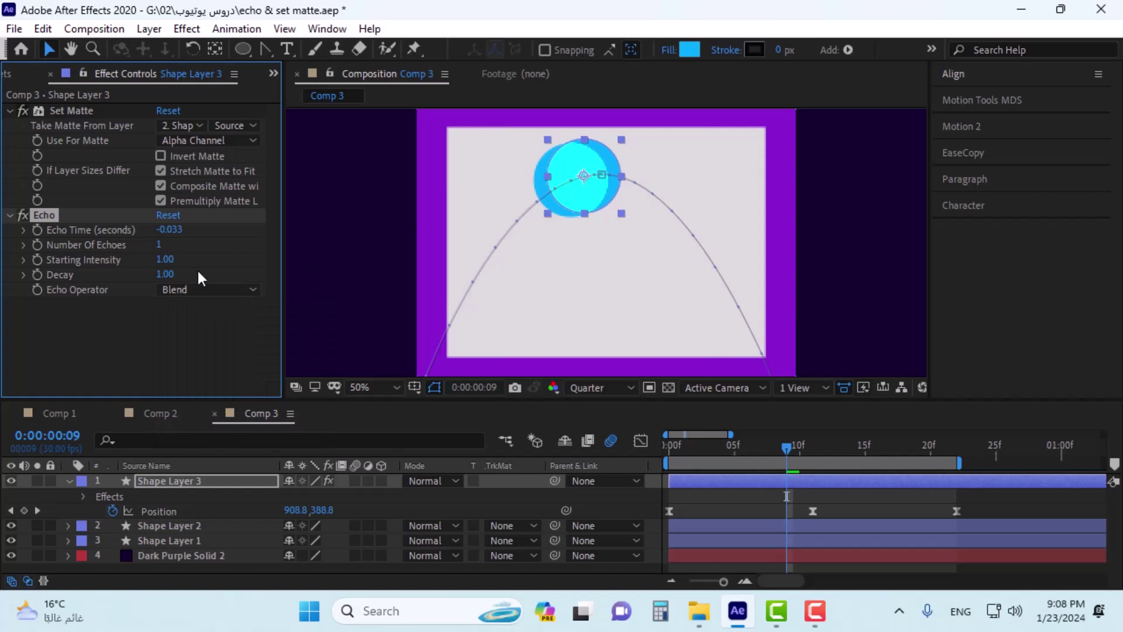
click(251, 290)
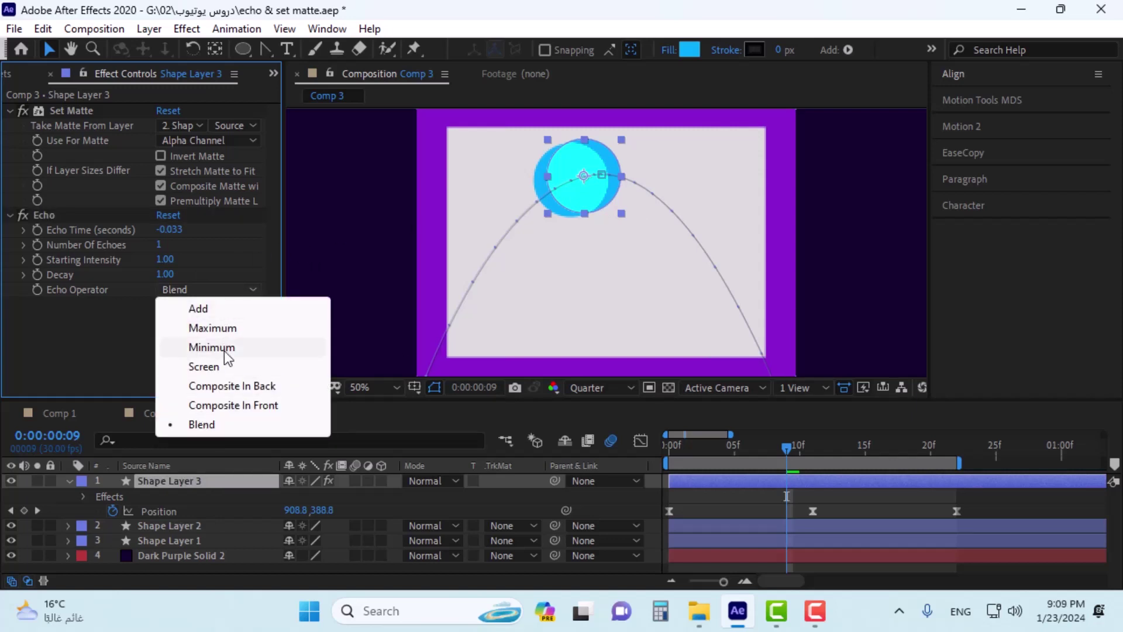
click(224, 348)
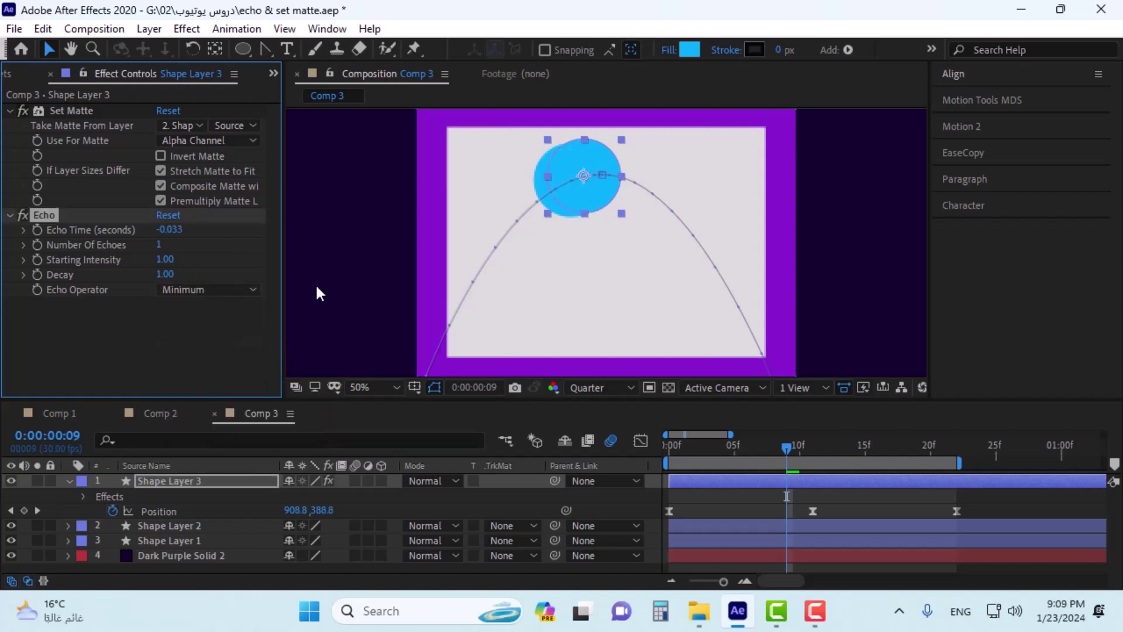
click(229, 290)
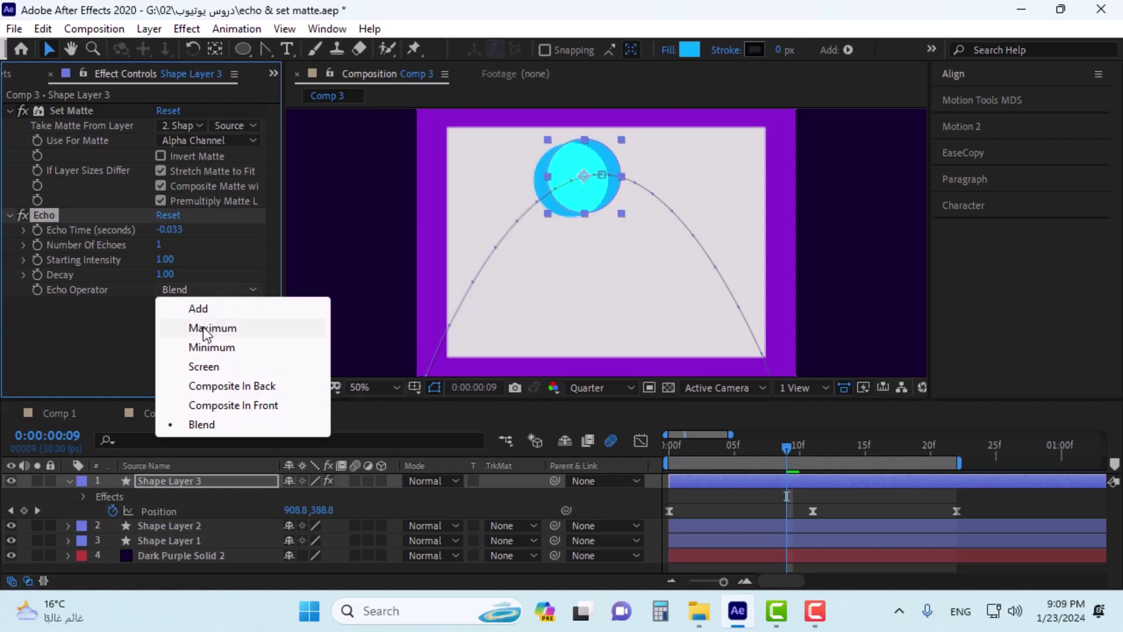
click(214, 328)
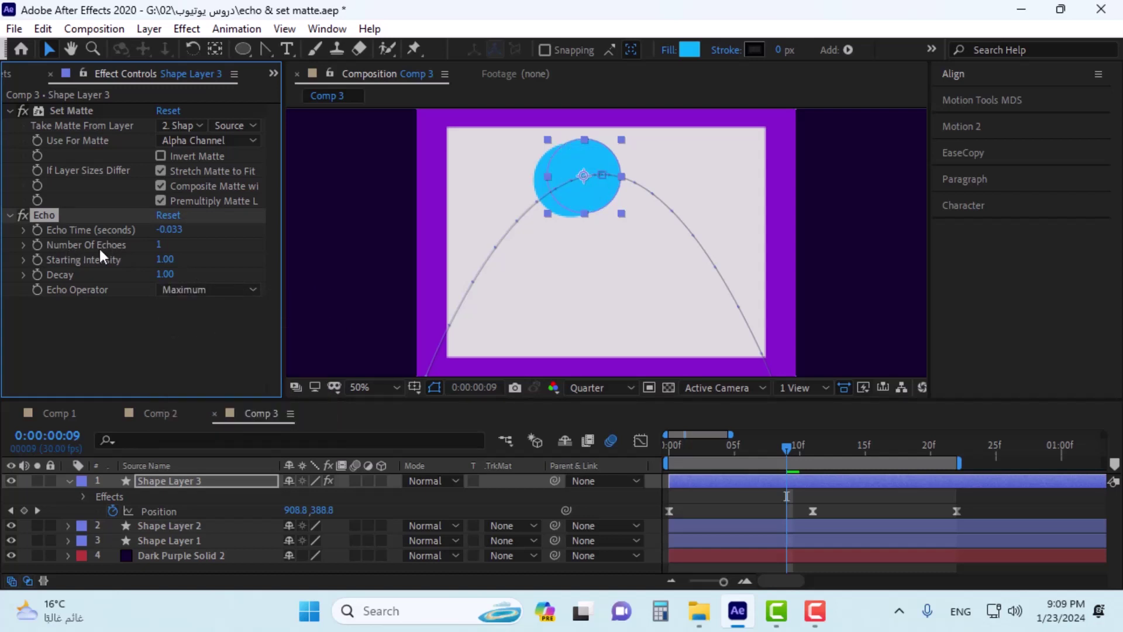
Raise Number Of Echoes to 81 and scrub along the arc.
drag(158, 245, 174, 245)
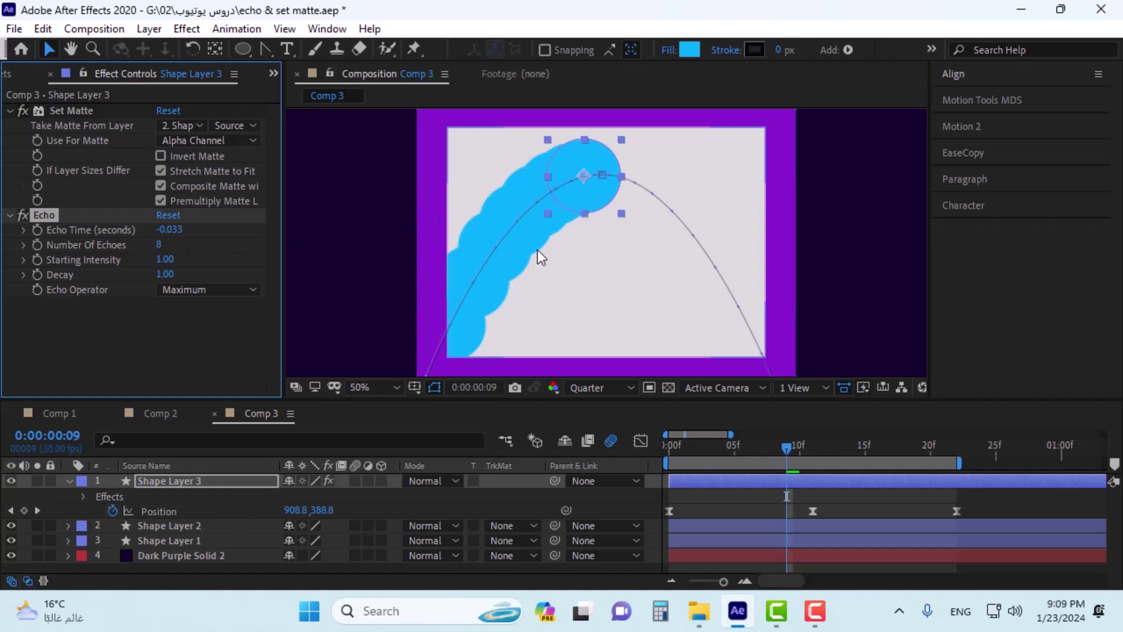
key(Page_Up)
key(Page_Up)
key(Page_Up)
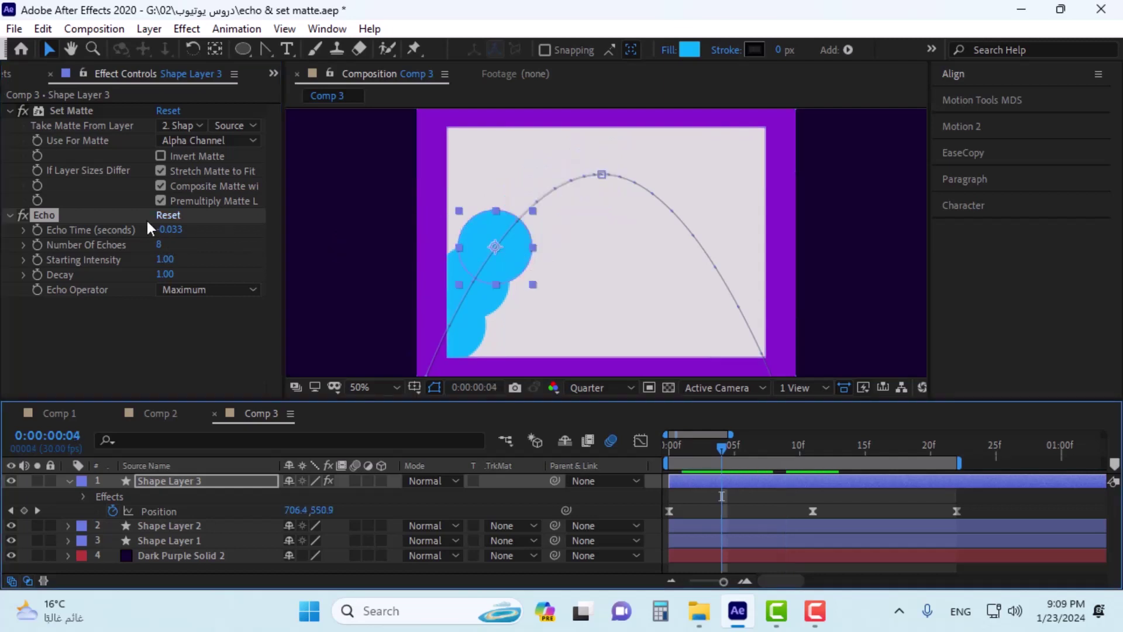
drag(728, 448, 799, 447)
Try an Echo Time of -0.333 and check the trail.
click(175, 230)
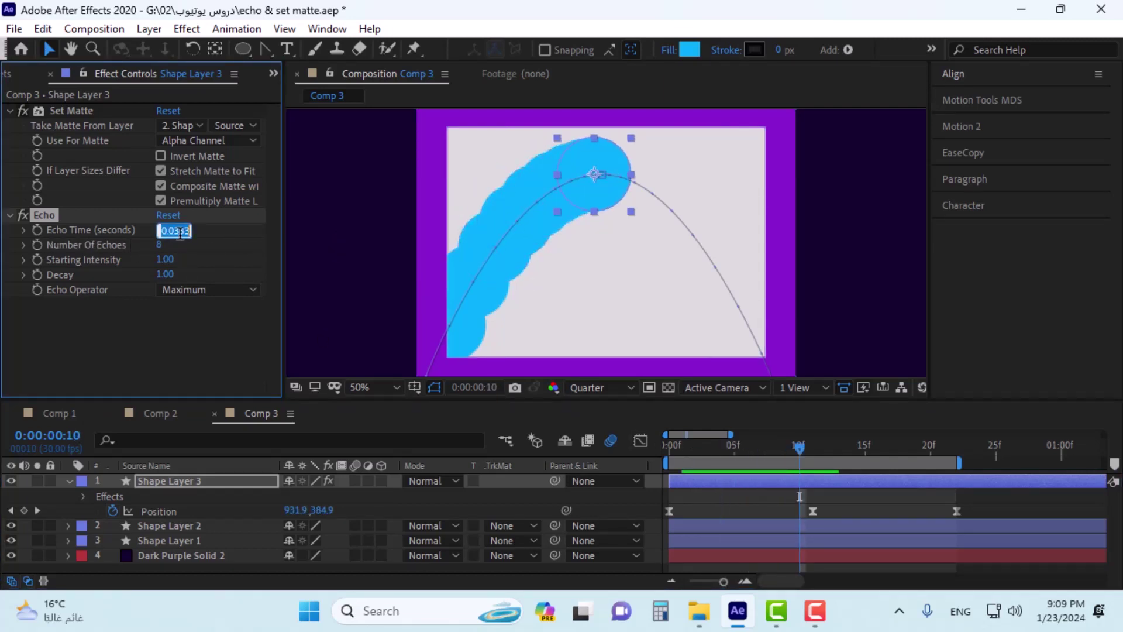
drag(172, 232, 190, 232)
click(176, 231)
drag(176, 231, 166, 231)
text(-0.333)
key(Return)
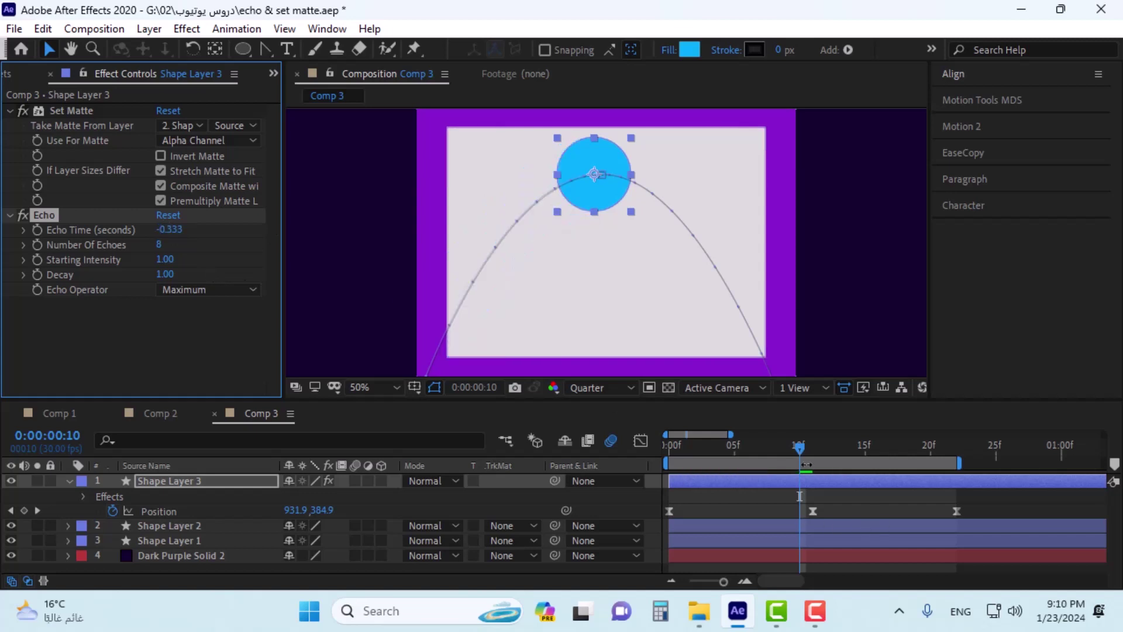
mouse_move(801, 447)
mouse_down()
mouse_move(777, 443)
mouse_move(799, 440)
mouse_up()
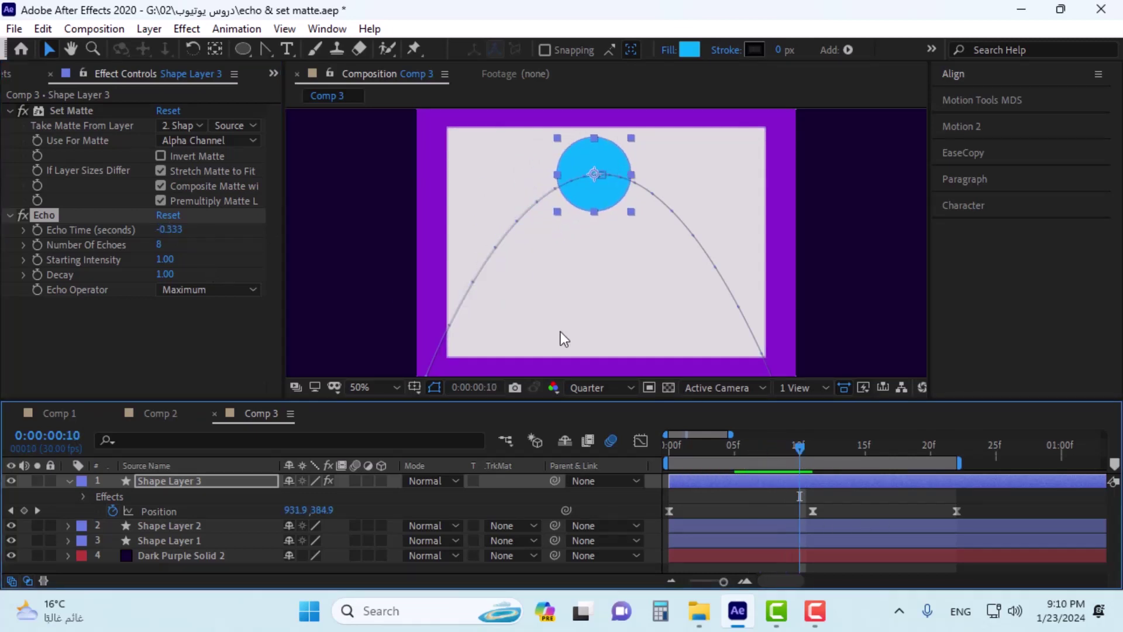
Set Echo Time to -0.033 seconds.
drag(176, 230, 171, 231)
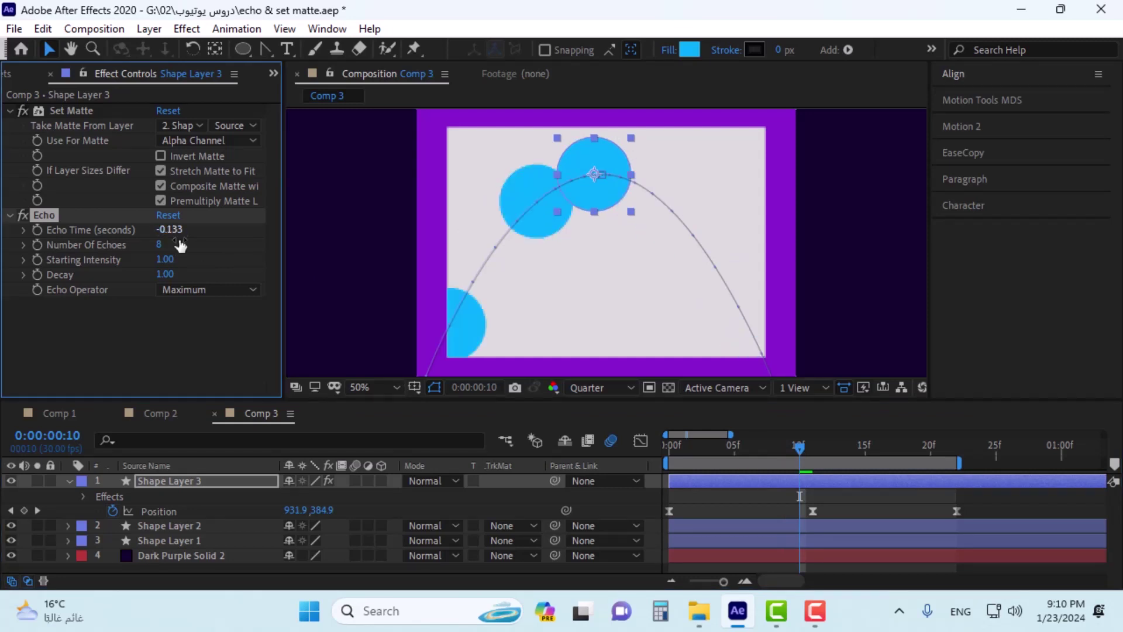
click(174, 230)
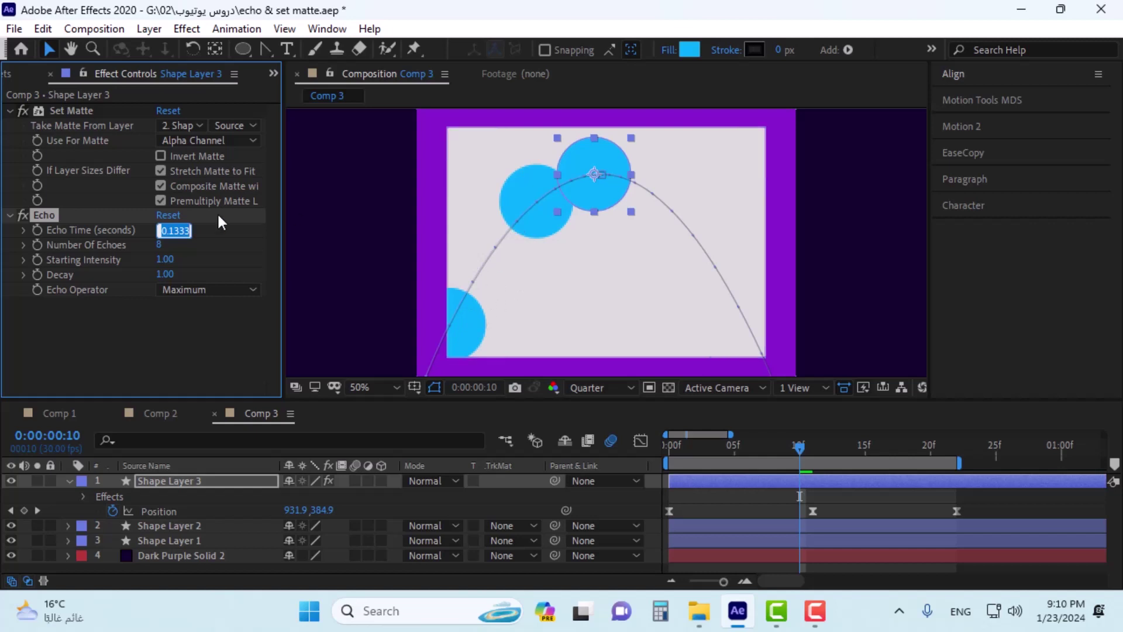
click(169, 230)
drag(169, 230, 207, 231)
text(033)
key(Return)
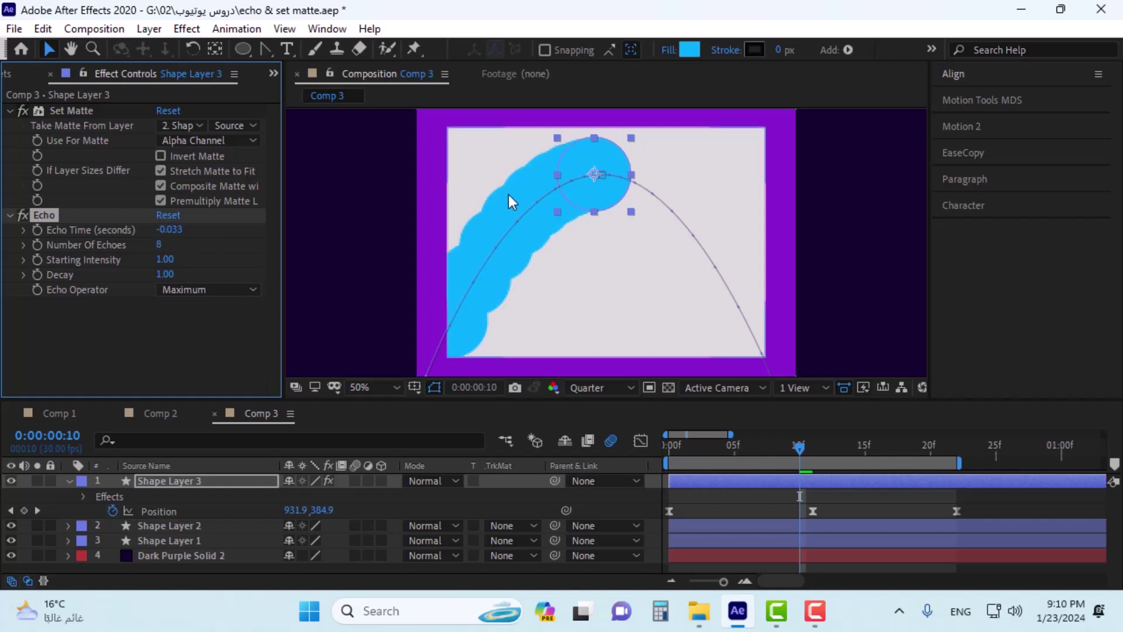
Set Number Of Echoes to 50 and Echo Time to -0.002, then scrub to preview the trail.
click(166, 245)
text(50)
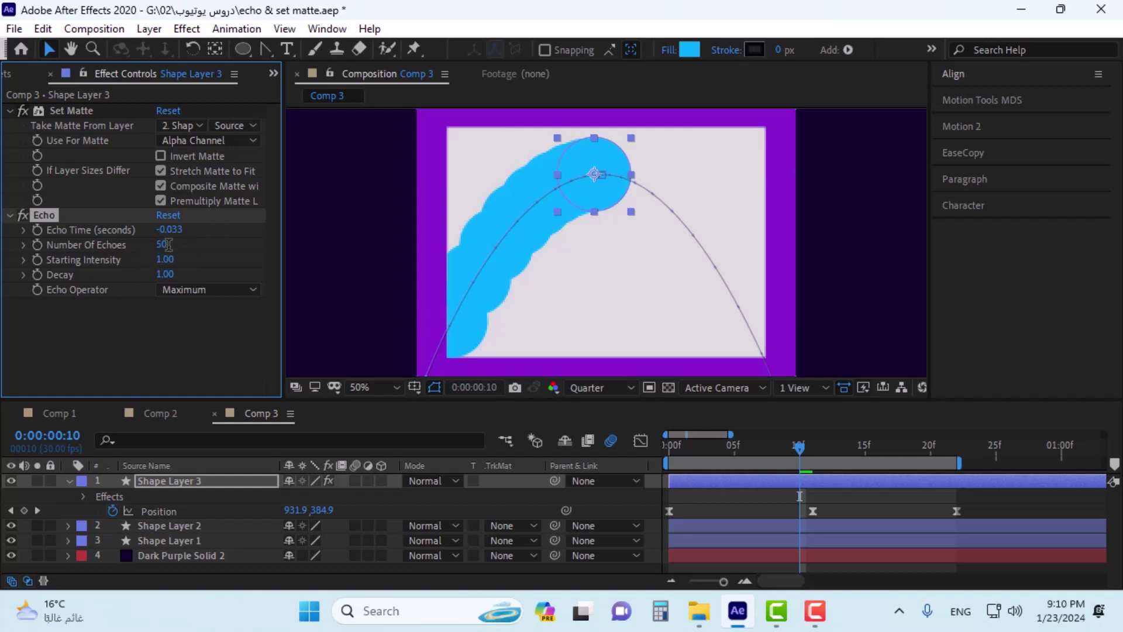
click(175, 229)
drag(176, 230, 207, 229)
key(Return)
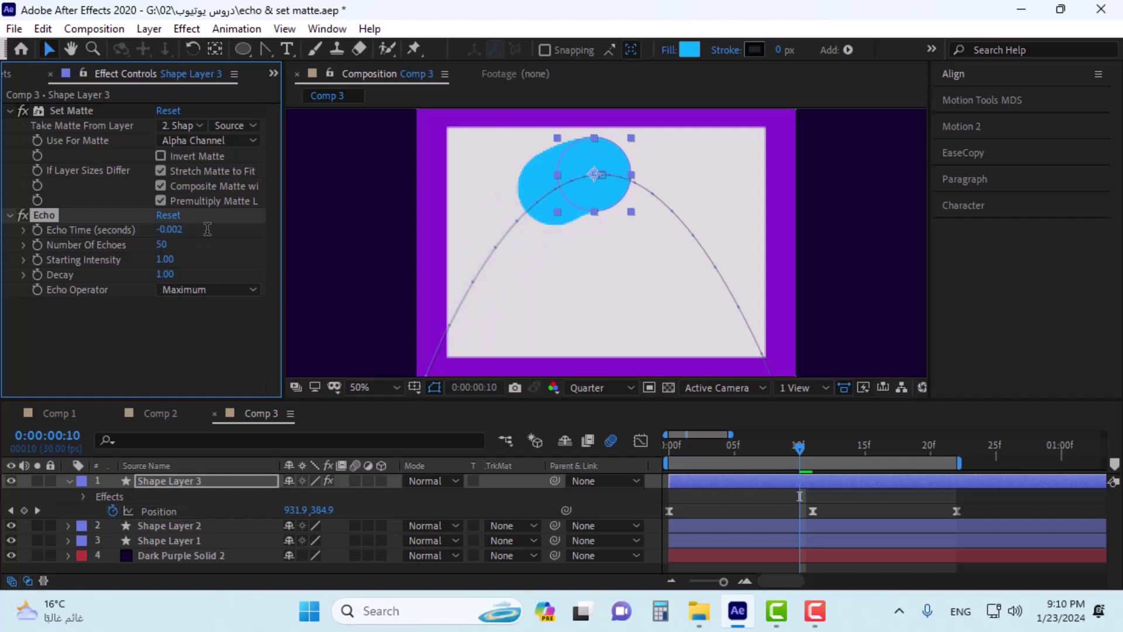
mouse_move(797, 448)
mouse_down()
mouse_move(827, 446)
mouse_move(799, 446)
mouse_up()
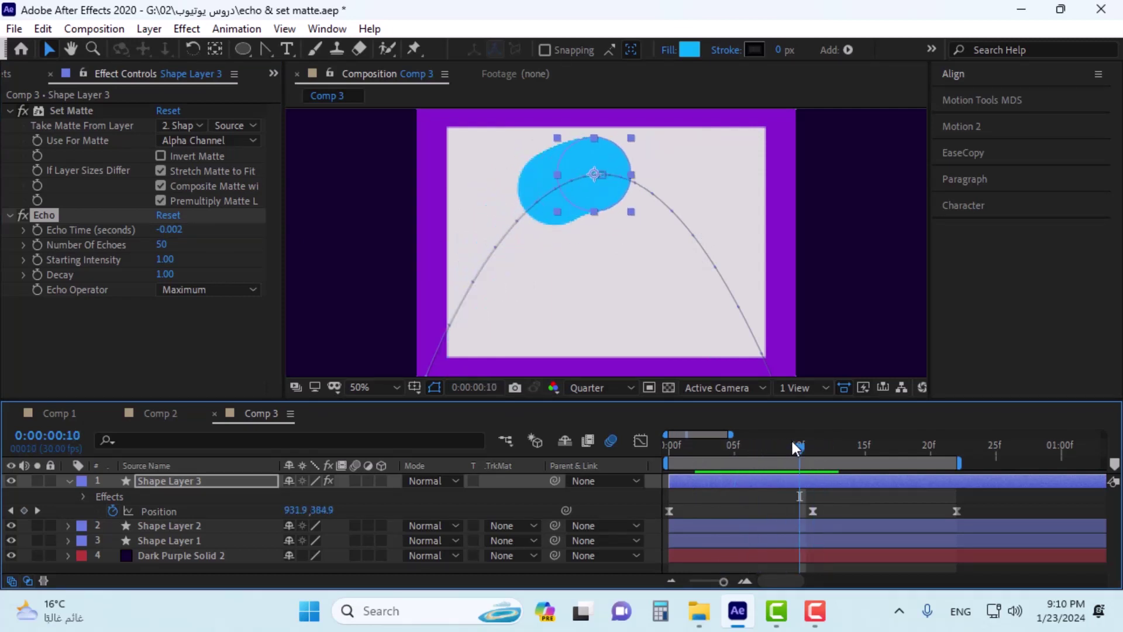
Try an Echo Time of -0.001 with a larger echo count such as 163, then return to the start.
click(176, 230)
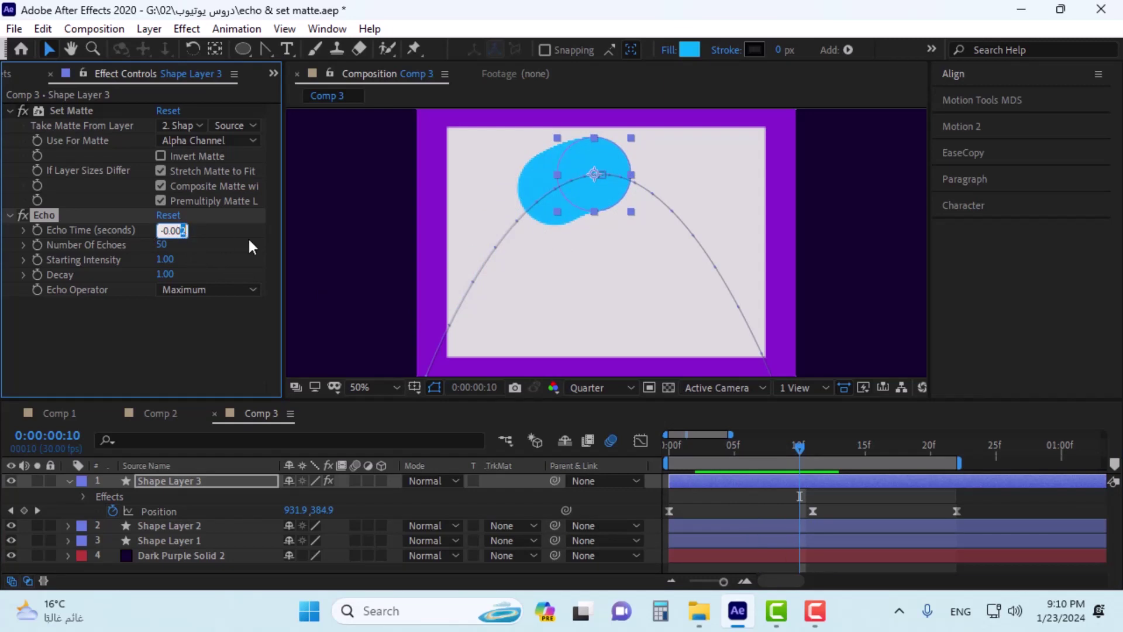
text(1)
key(Return)
mouse_move(163, 245)
mouse_down()
mouse_move(291, 235)
mouse_move(263, 235)
mouse_up()
drag(759, 468, 810, 465)
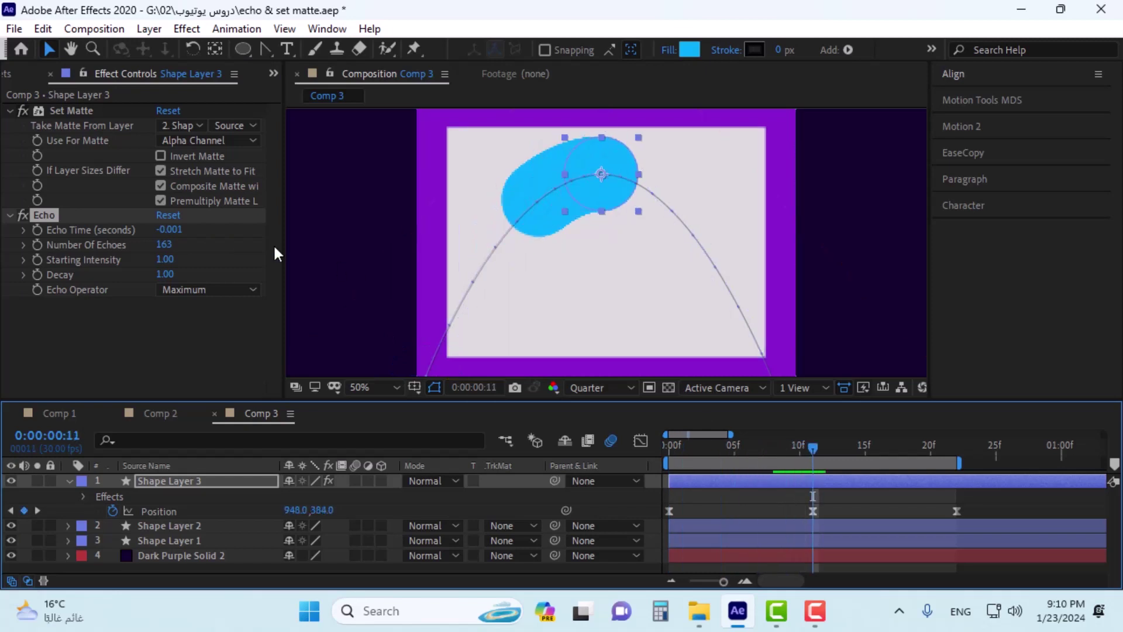
scroll(508, 171, up, 2)
scroll(515, 162, down, 1)
scroll(515, 162, down, 1)
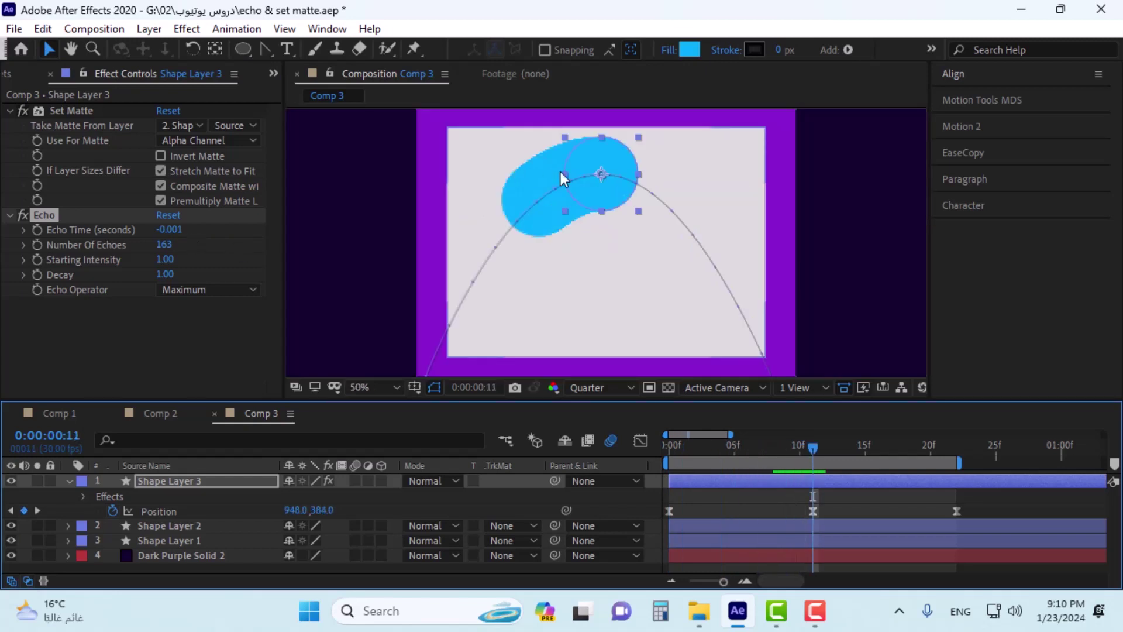
key(Home)
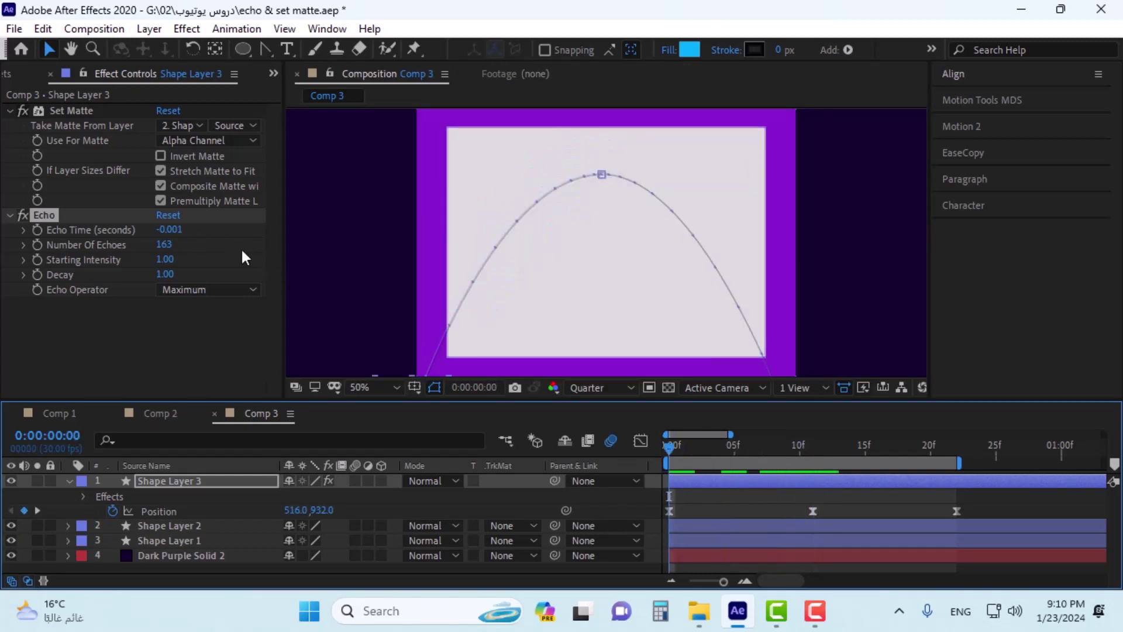
Restore Echo Time to -0.002 and Number Of Echoes to 50.
click(172, 230)
drag(182, 230, 202, 231)
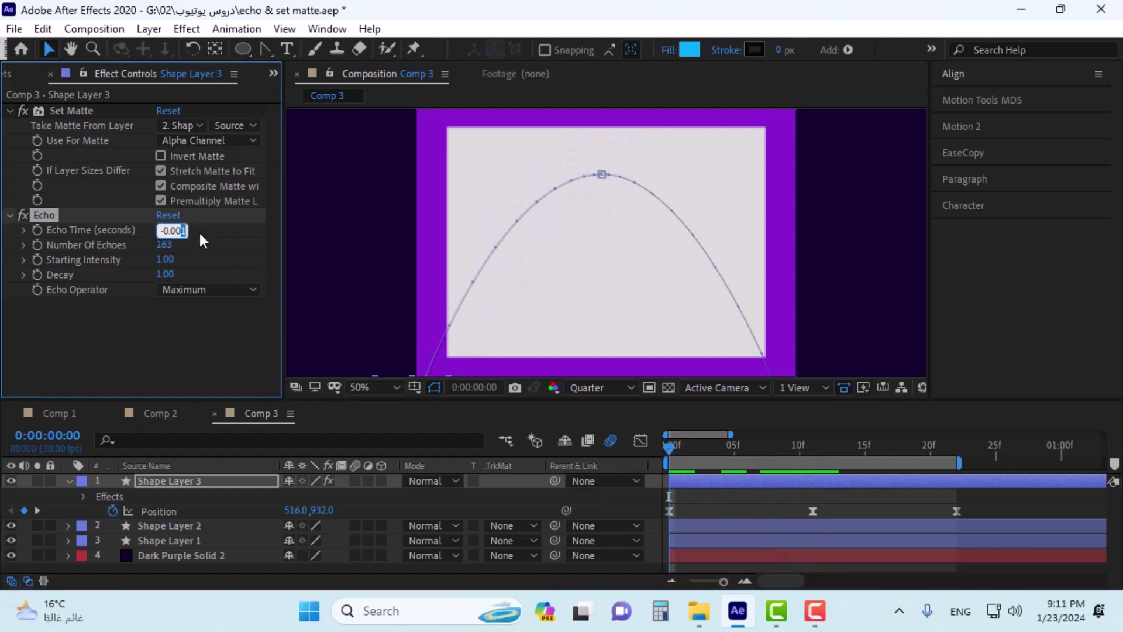
text(2)
click(173, 245)
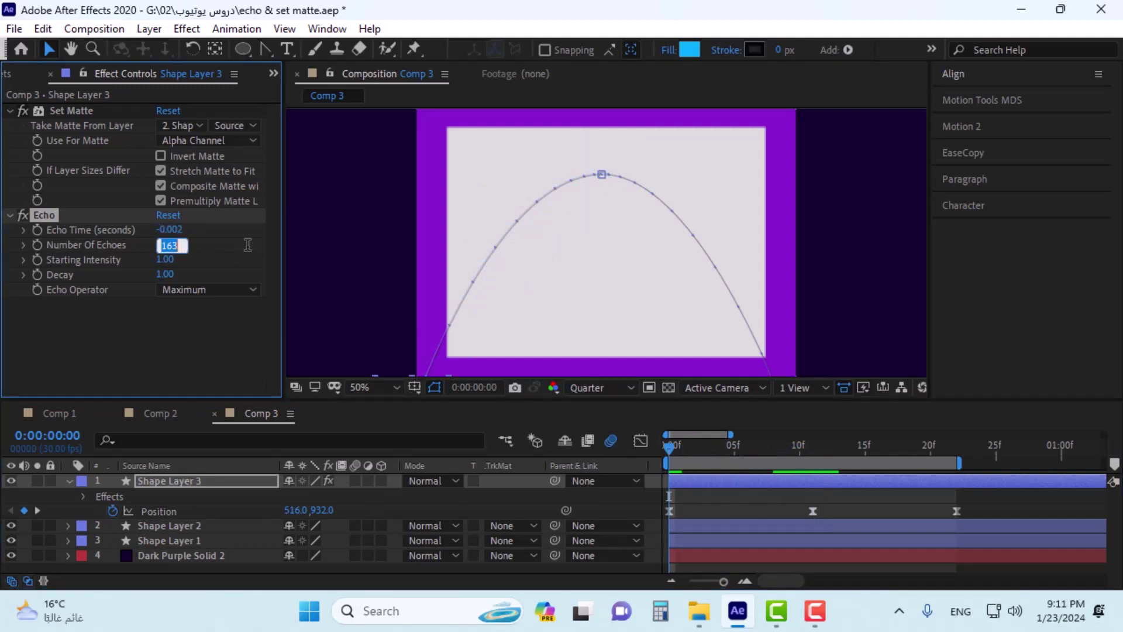
text(50)
key(Return)
key(shift+Page_Down)
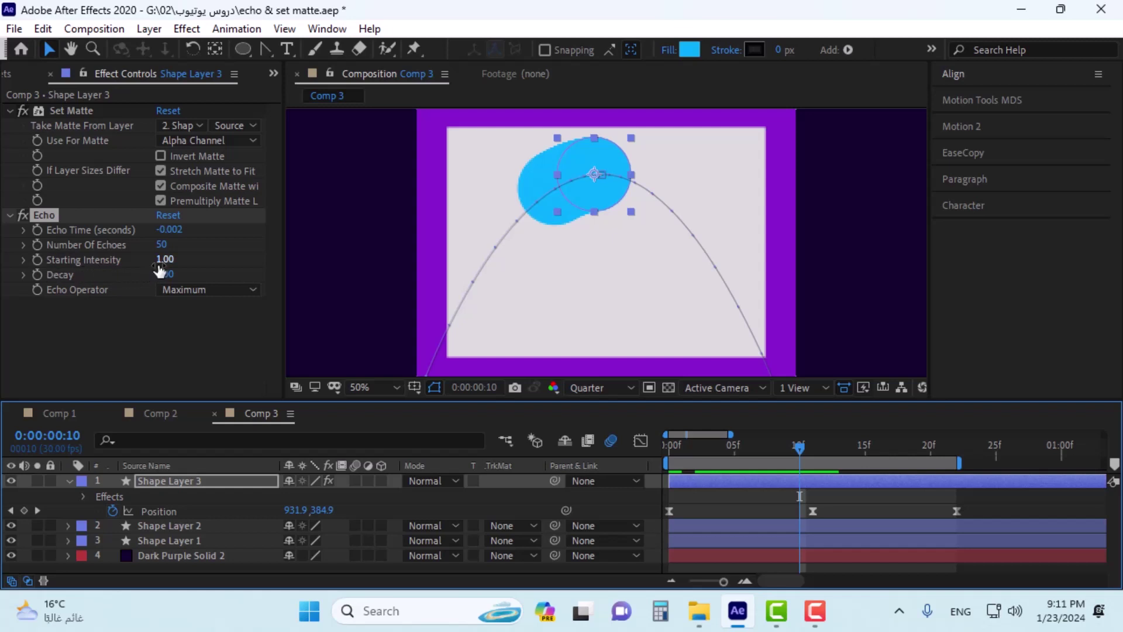
Test a lower Starting Intensity, undo it, and lower Decay to 0.90.
drag(162, 260, 41, 262)
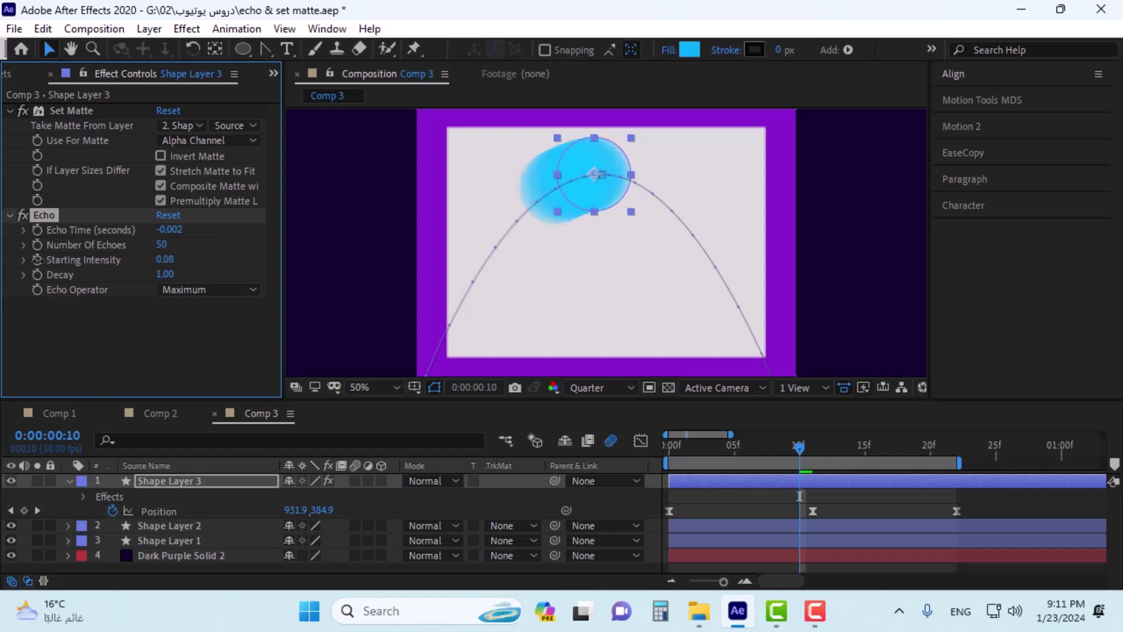
key(ctrl+z)
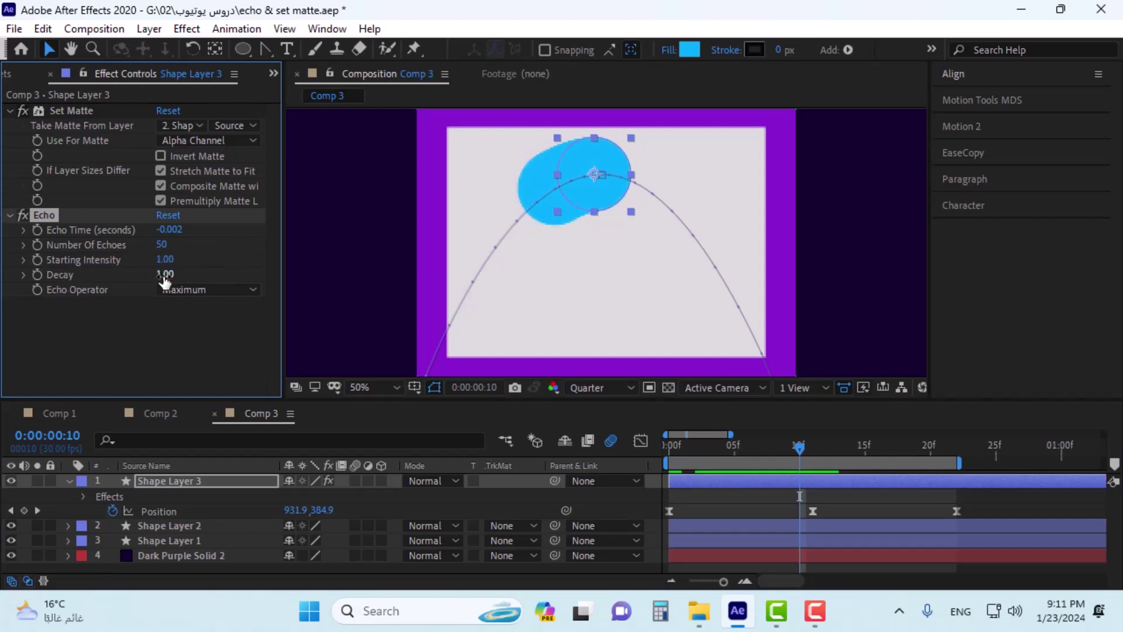
mouse_move(164, 274)
mouse_down()
mouse_move(152, 276)
mouse_move(170, 278)
mouse_up()
click(168, 278)
text(1)
key(Return)
key(space)
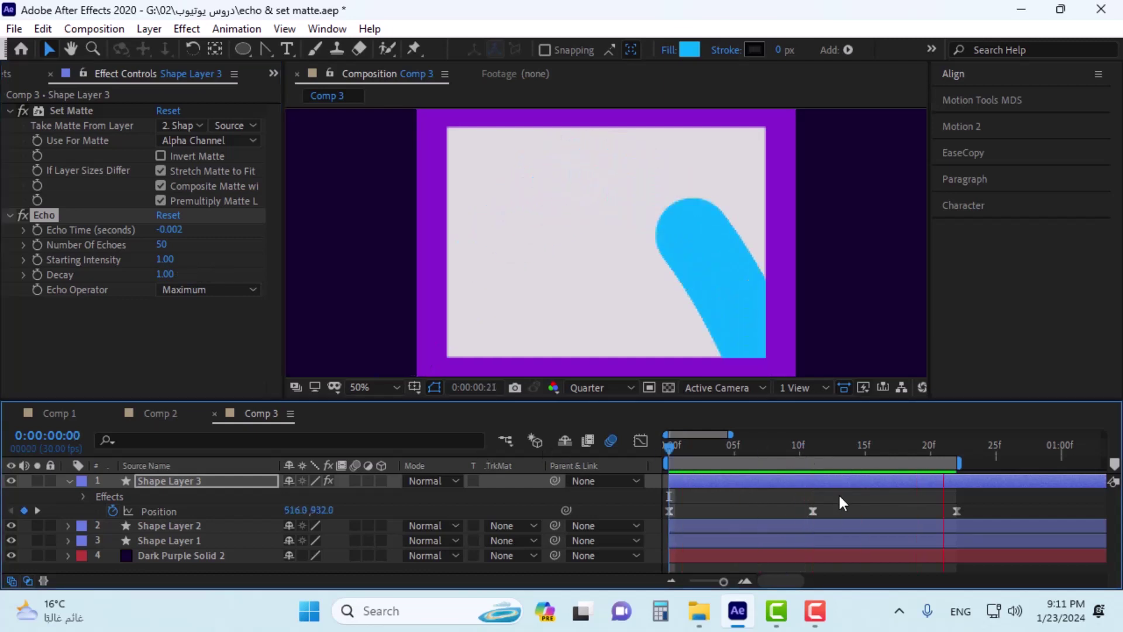
key(space)
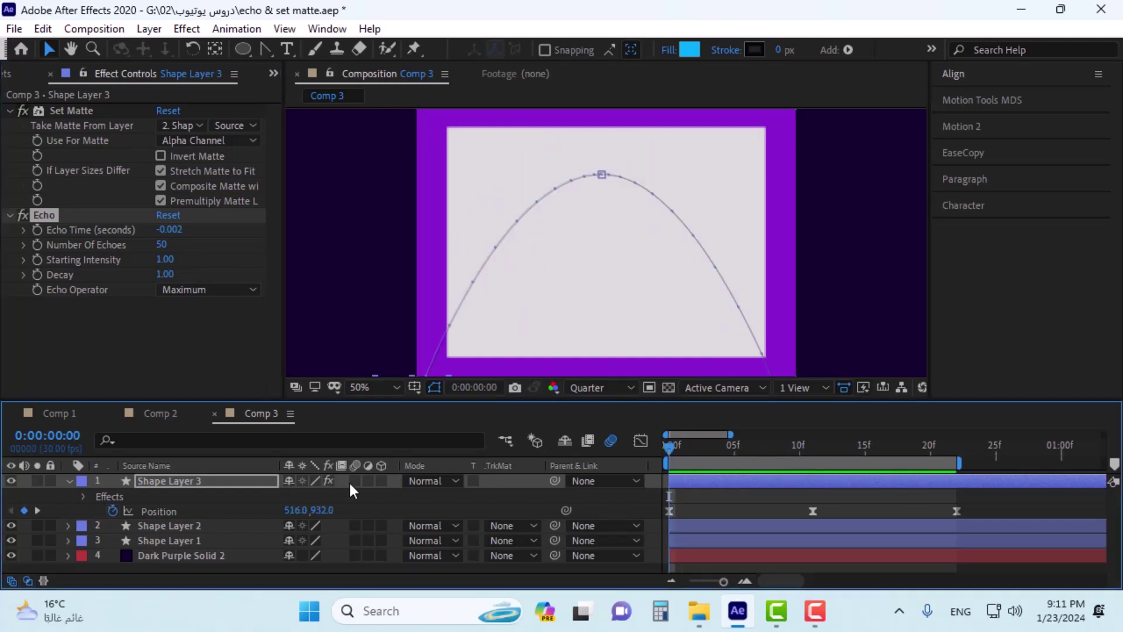
click(353, 481)
key(space)
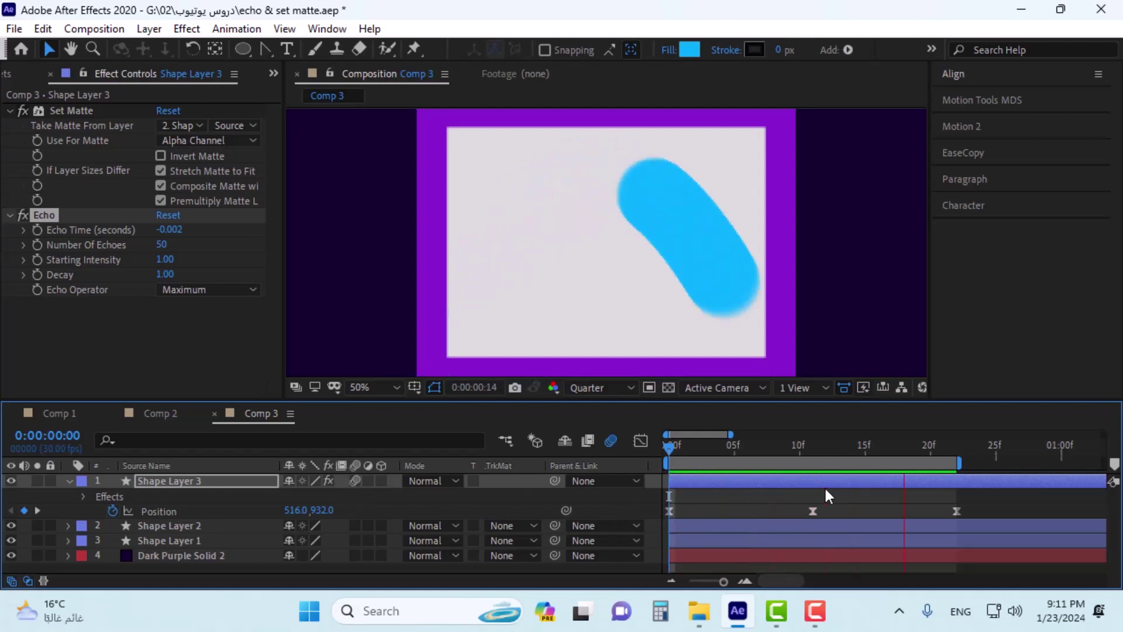
key(space)
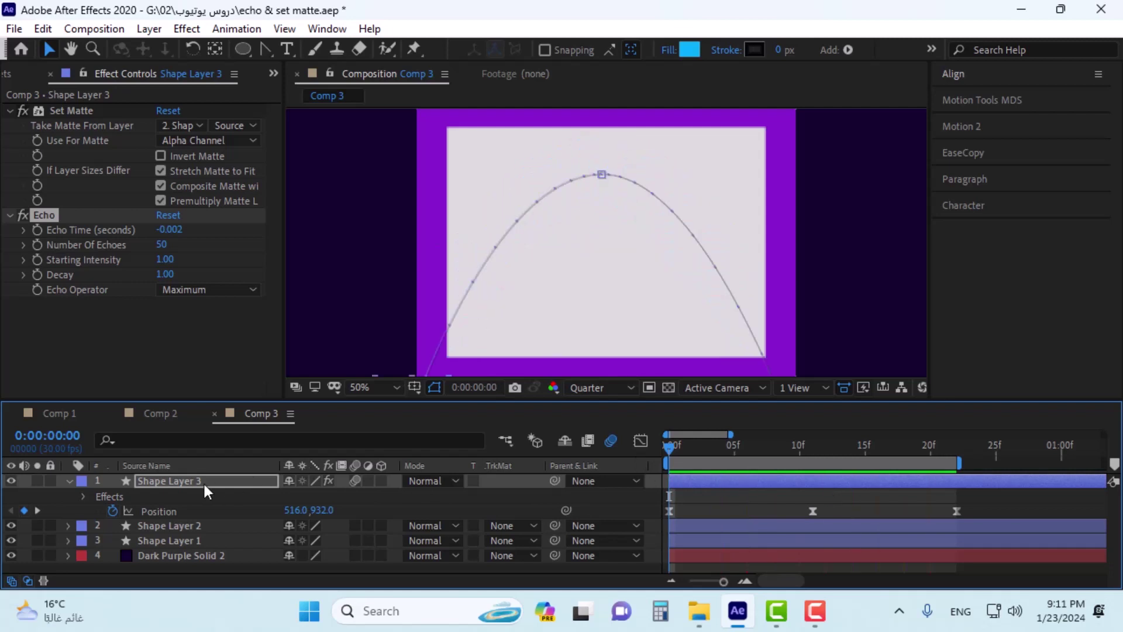
click(202, 482)
Duplicate Shape Layer 3 with Ctrl+D and select the Shape Layer 4 copy.
key(ctrl+d)
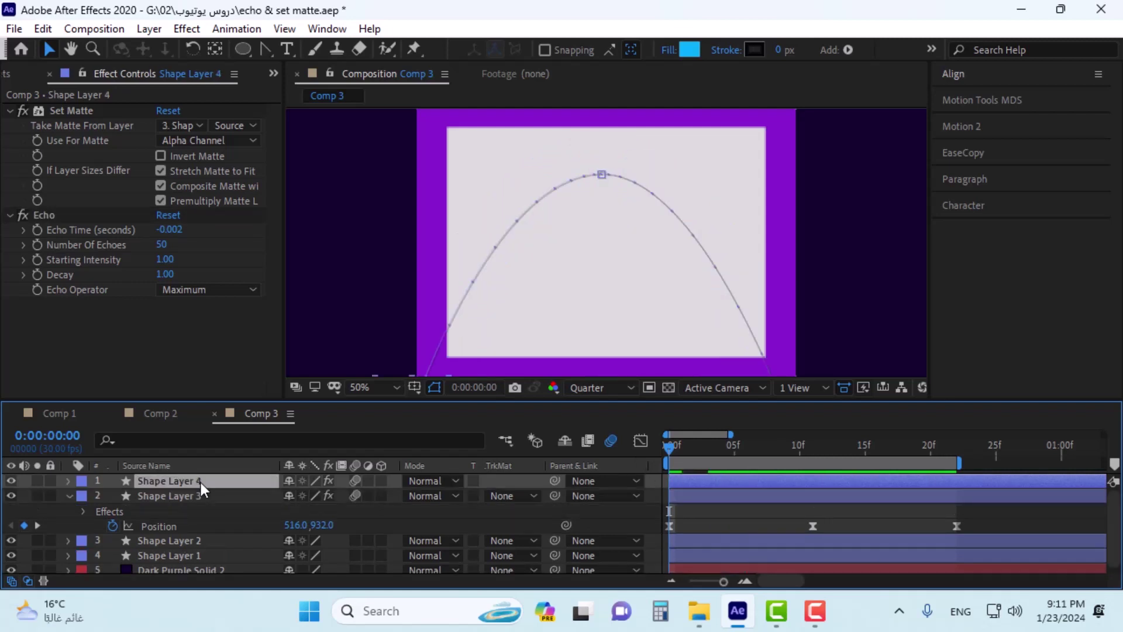
key(ctrl+d)
key(ctrl+d)
click(178, 512)
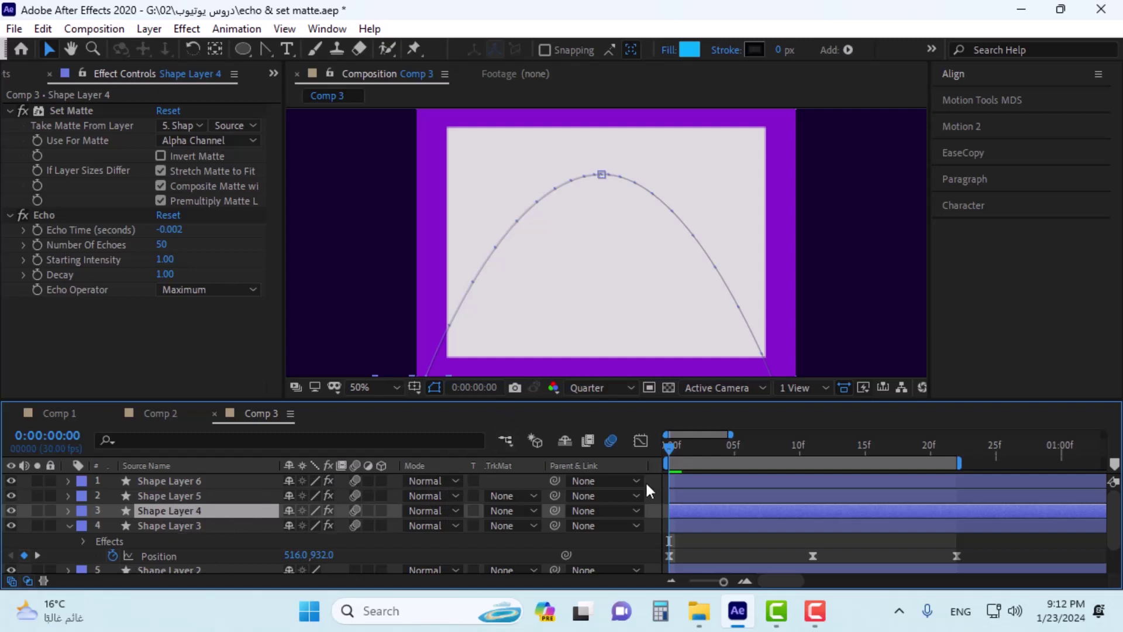
Select Shape Layers 4, 5 and 6 and shift them two frames later.
drag(673, 449, 748, 442)
shift+click(691, 496)
shift+click(693, 483)
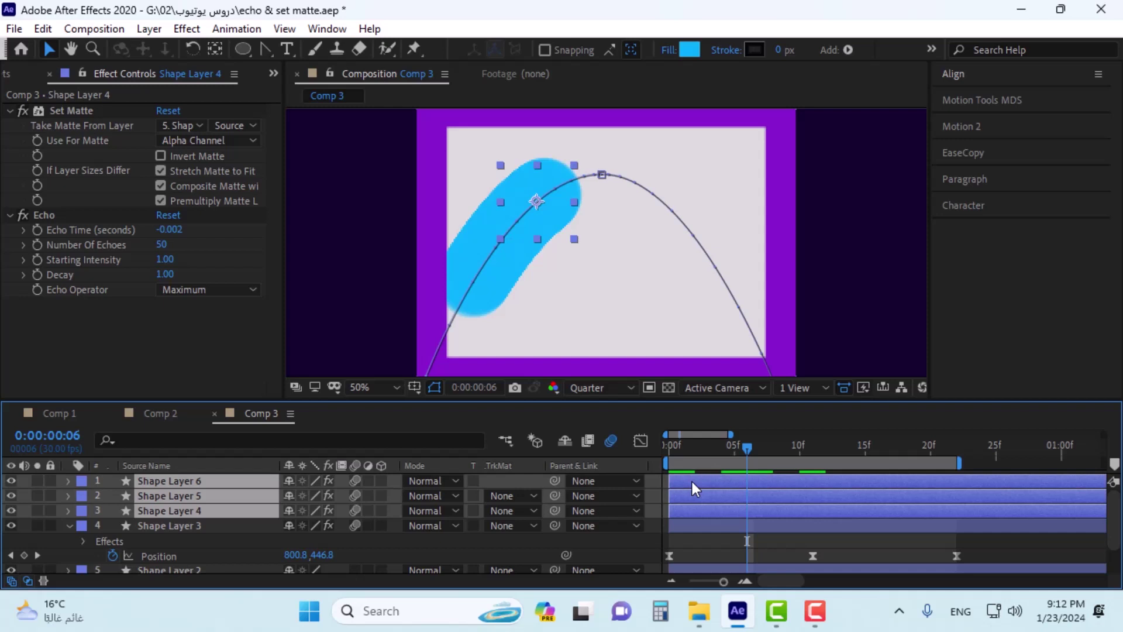
key(alt+Page_Down)
key(alt+Page_Down)
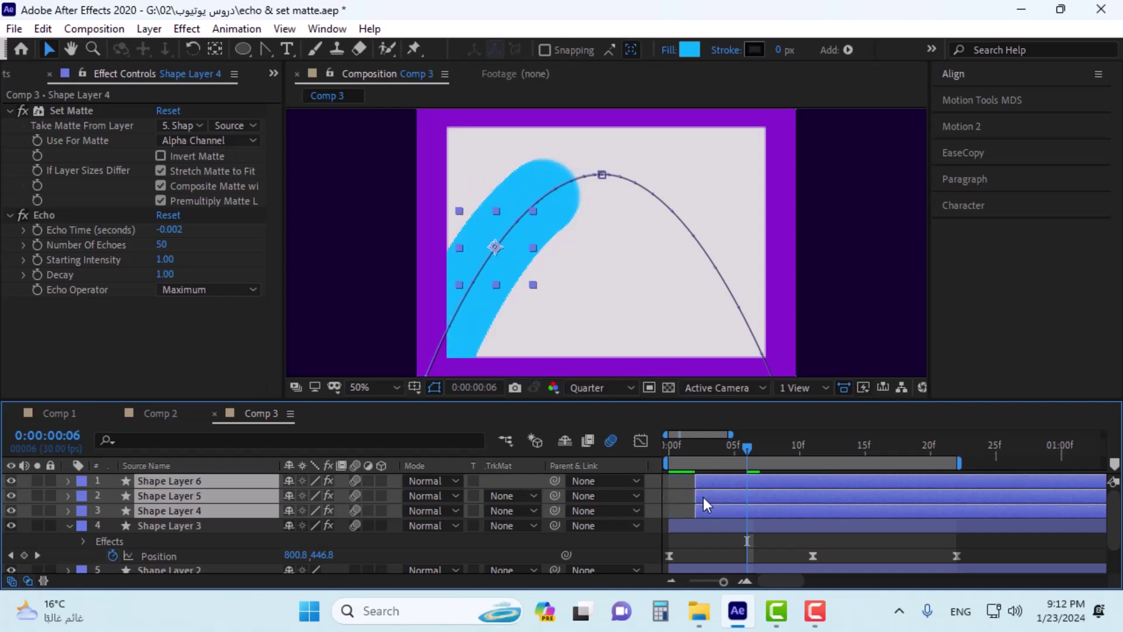
Push Shape Layers 5 and 6 two more frames later, then Shape Layer 6 another two.
ctrl+click(703, 497)
ctrl+click(705, 500)
ctrl+click(707, 512)
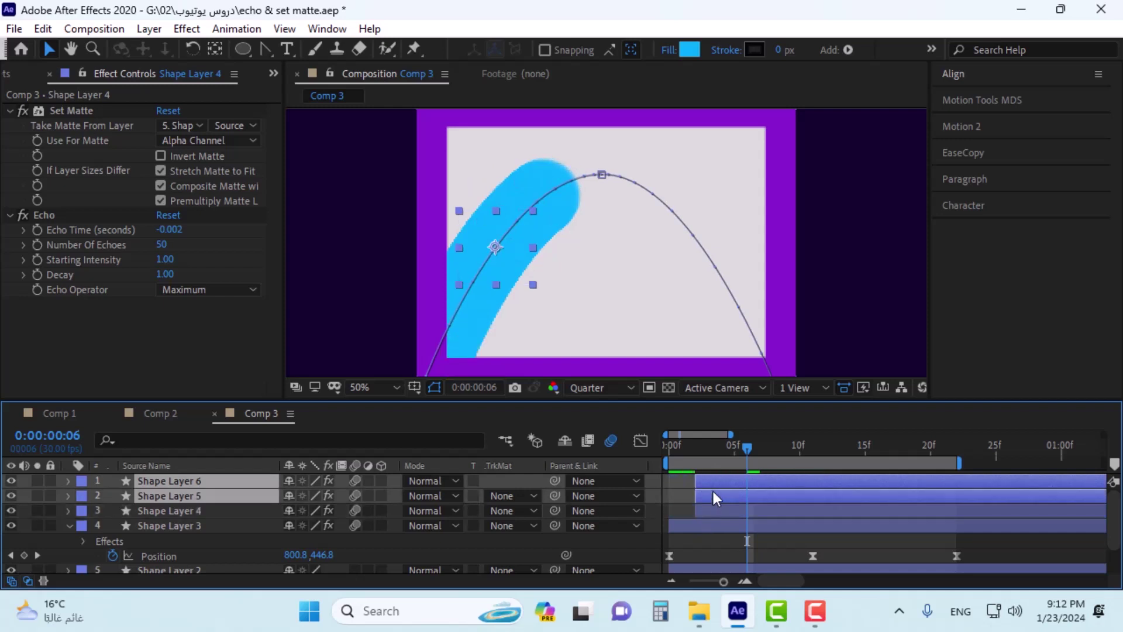
key(alt+Page_Down)
key(alt+Page_Down)
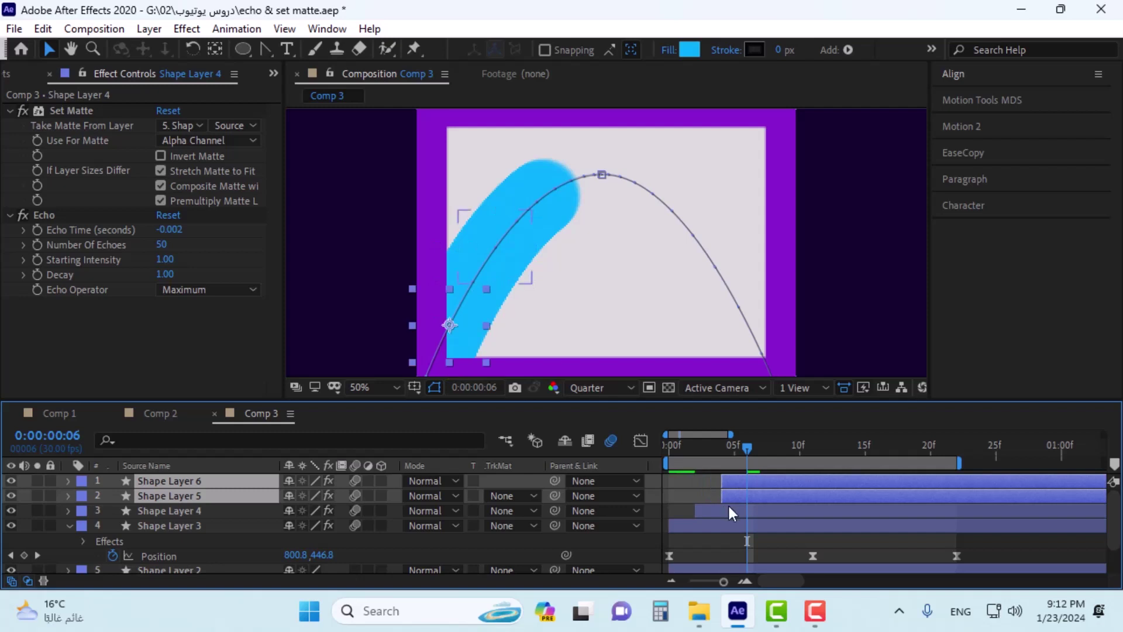
ctrl+click(726, 502)
key(alt+Page_Down)
key(alt+Page_Down)
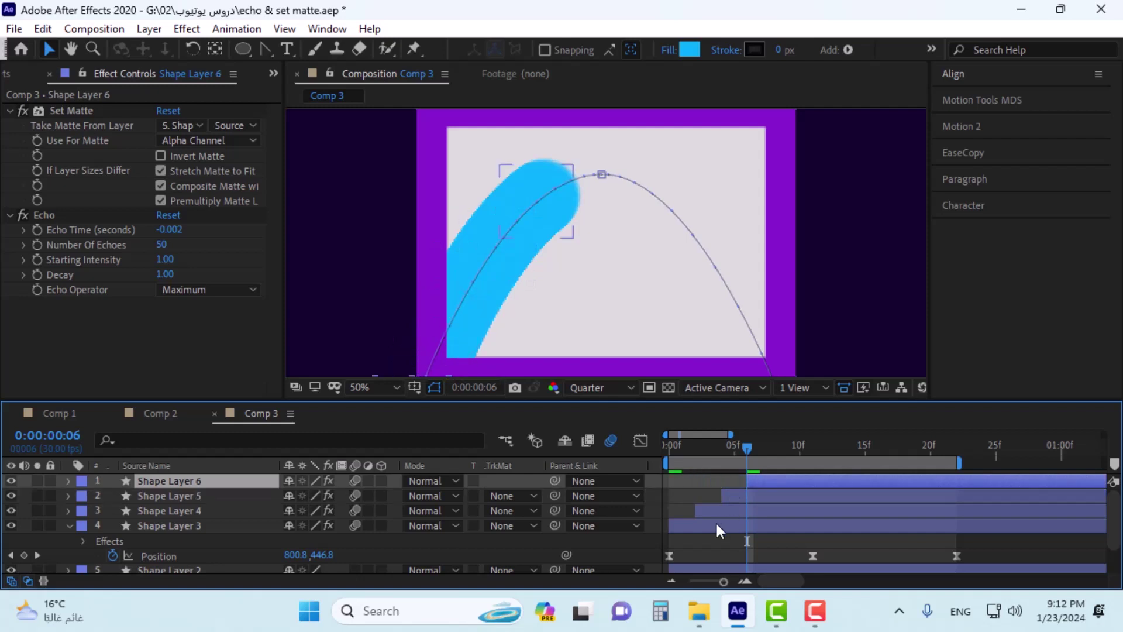
drag(705, 454, 683, 445)
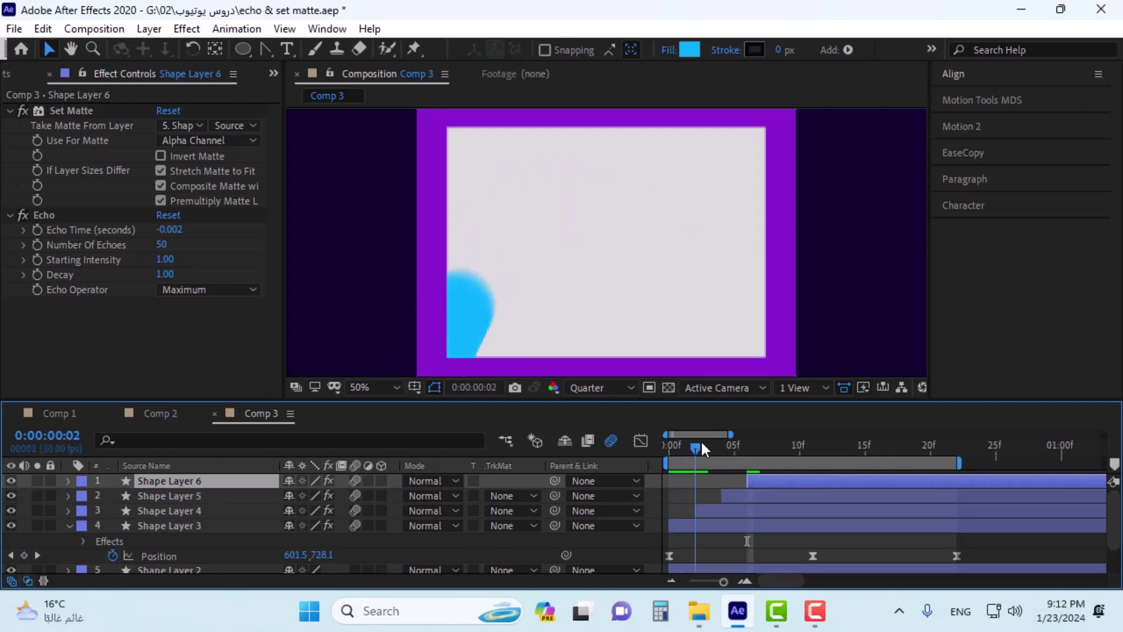
click(687, 525)
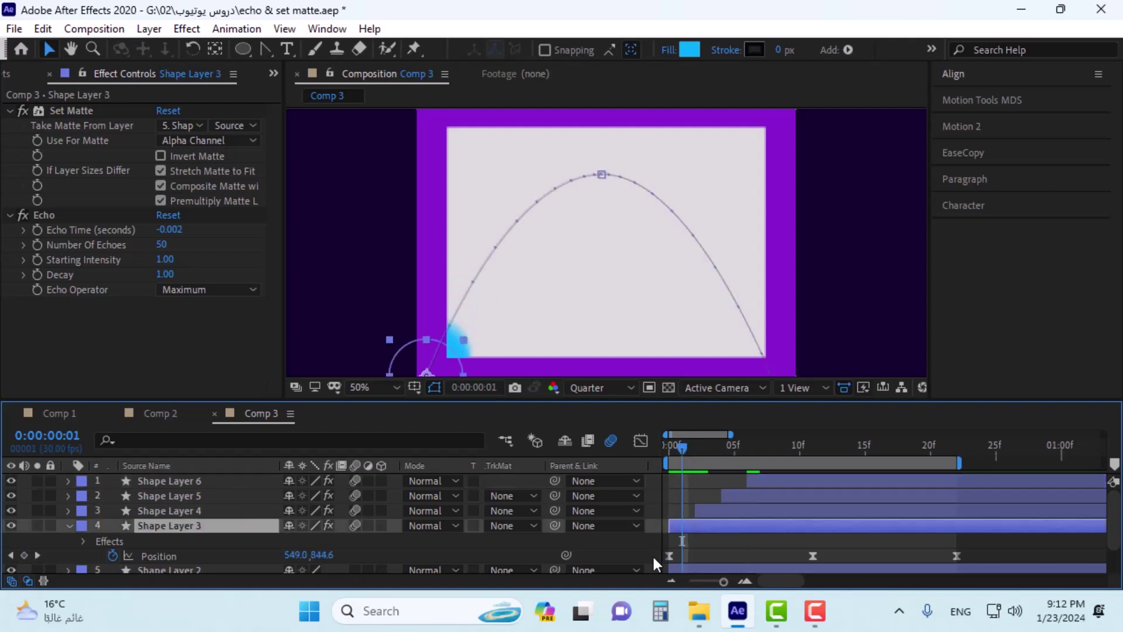
Give Shape Layer 3 a black 000000 fill at 20% opacity.
click(684, 52)
text(000000)
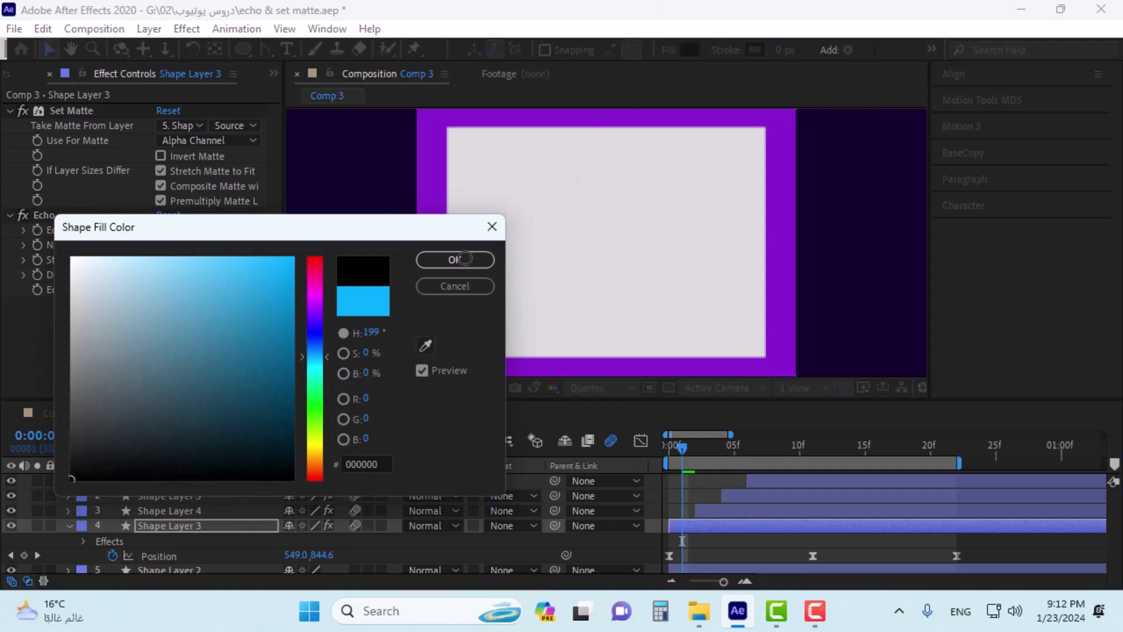
key(Return)
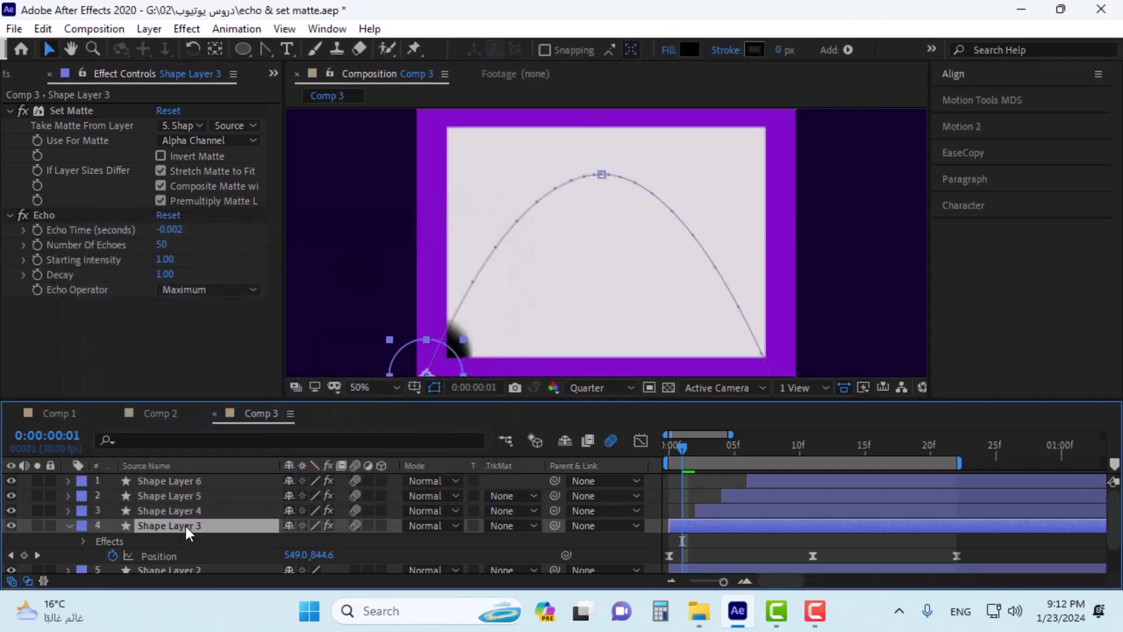
key(t)
click(296, 540)
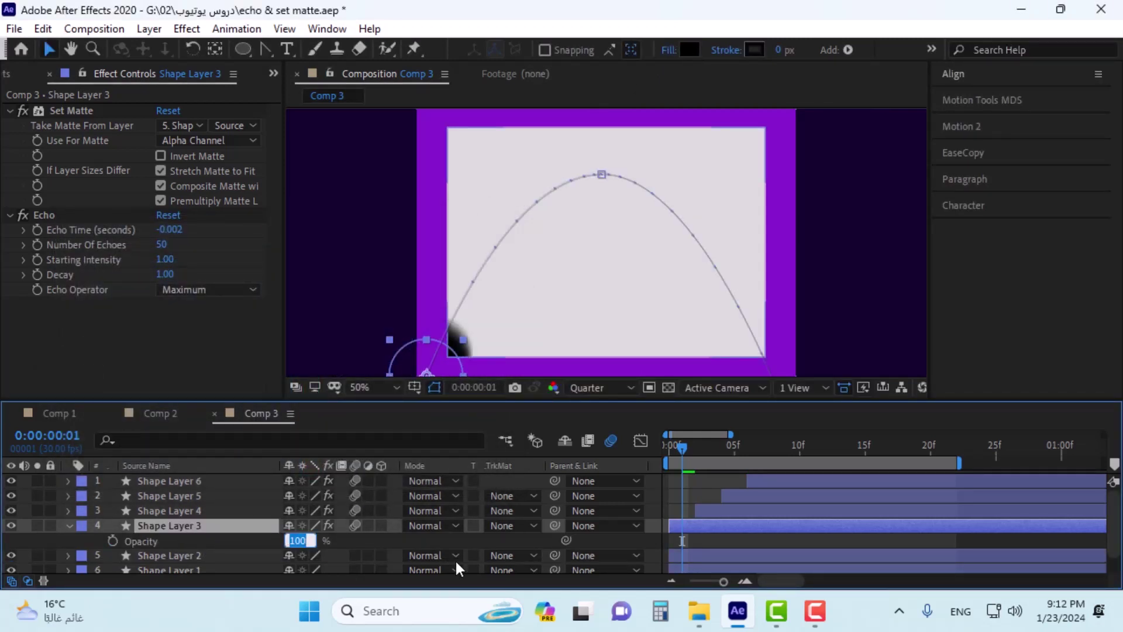
text(20)
key(Return)
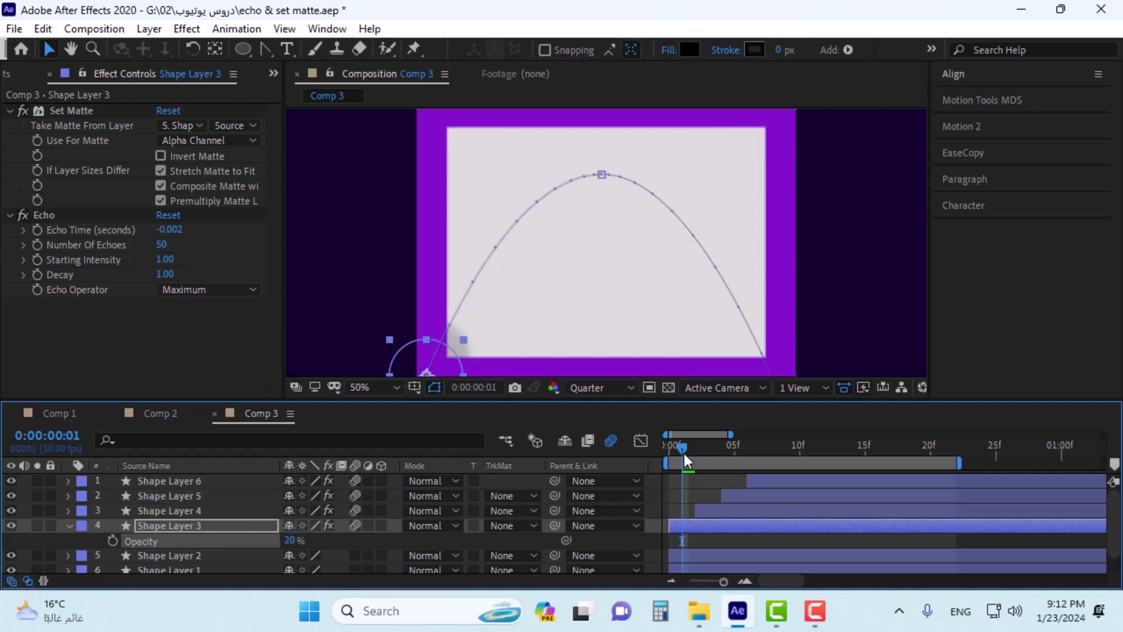
drag(683, 450, 754, 443)
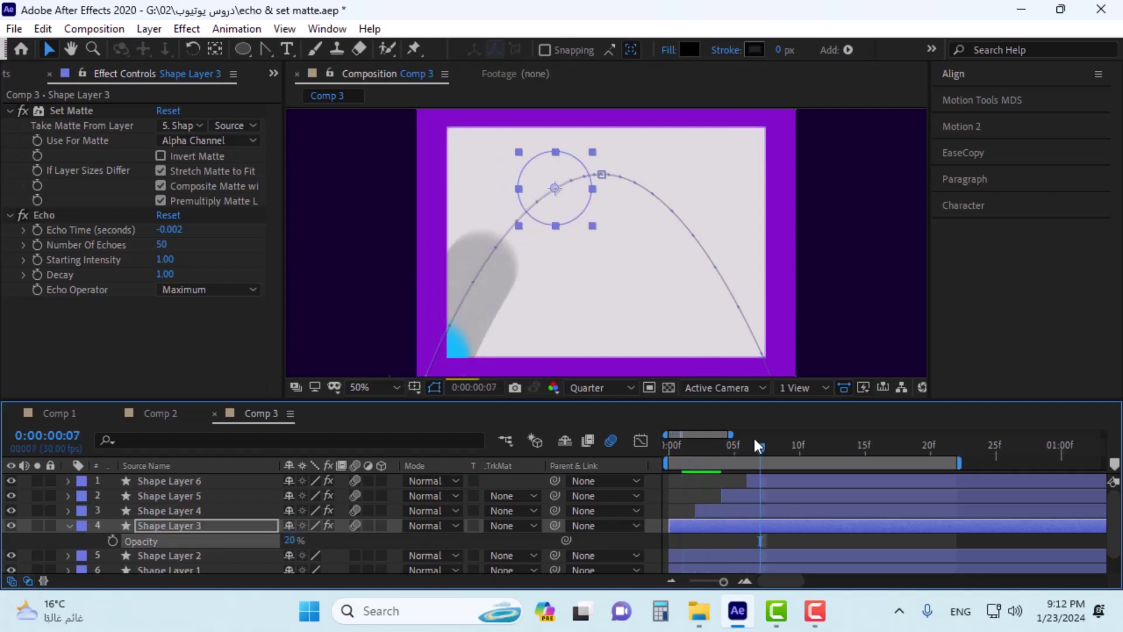
click(740, 496)
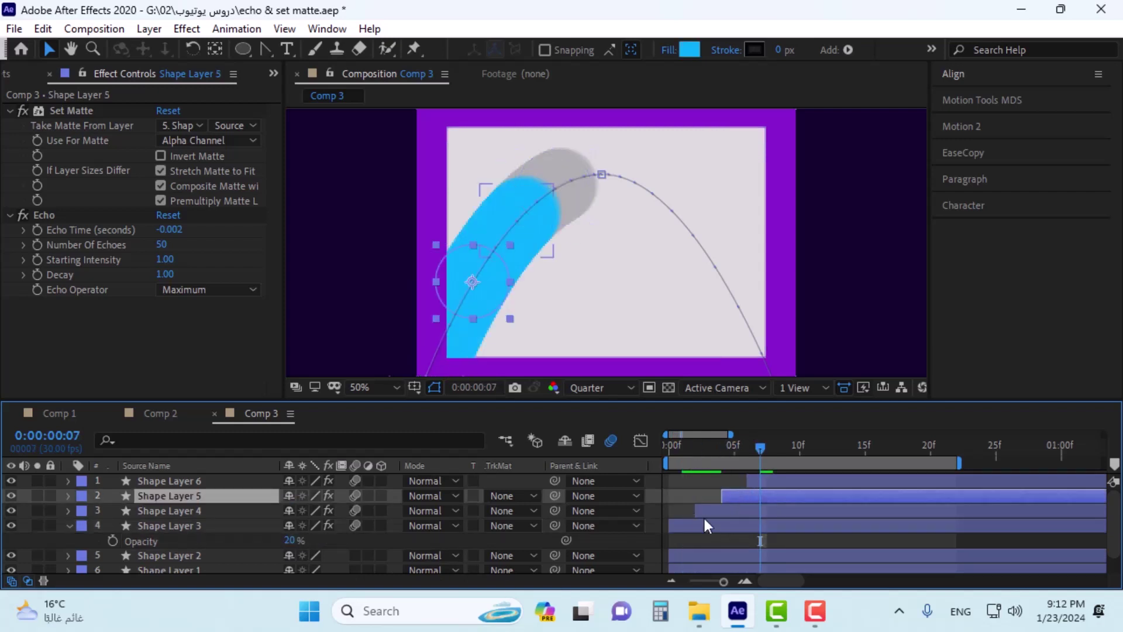
Recolour Shape Layer 5's fill purple (6305FE).
click(710, 486)
click(732, 496)
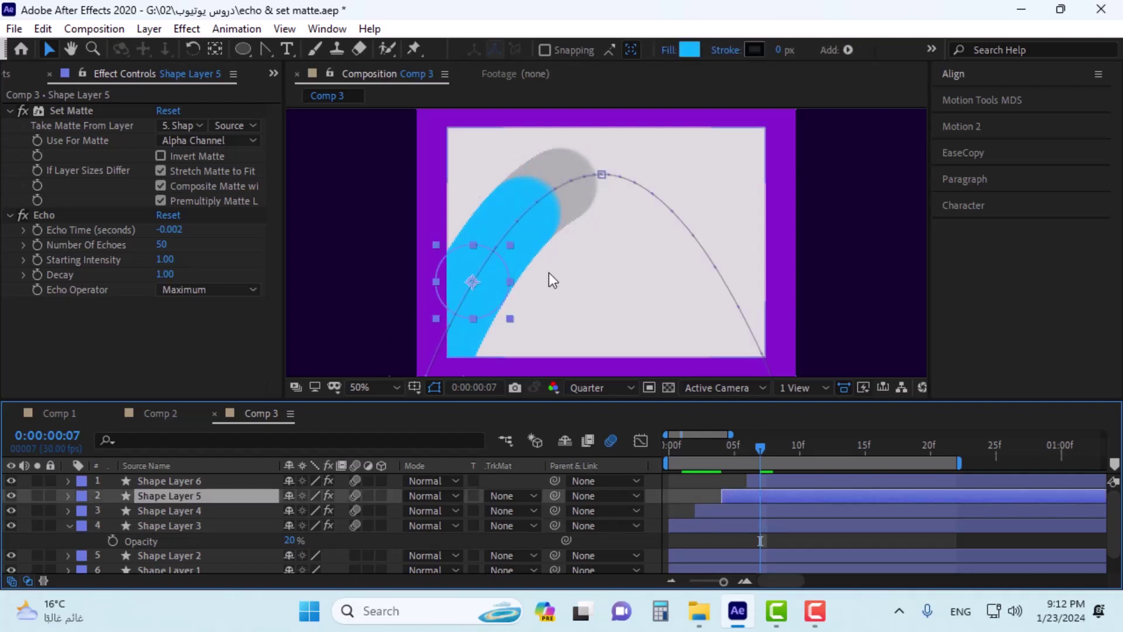
click(688, 50)
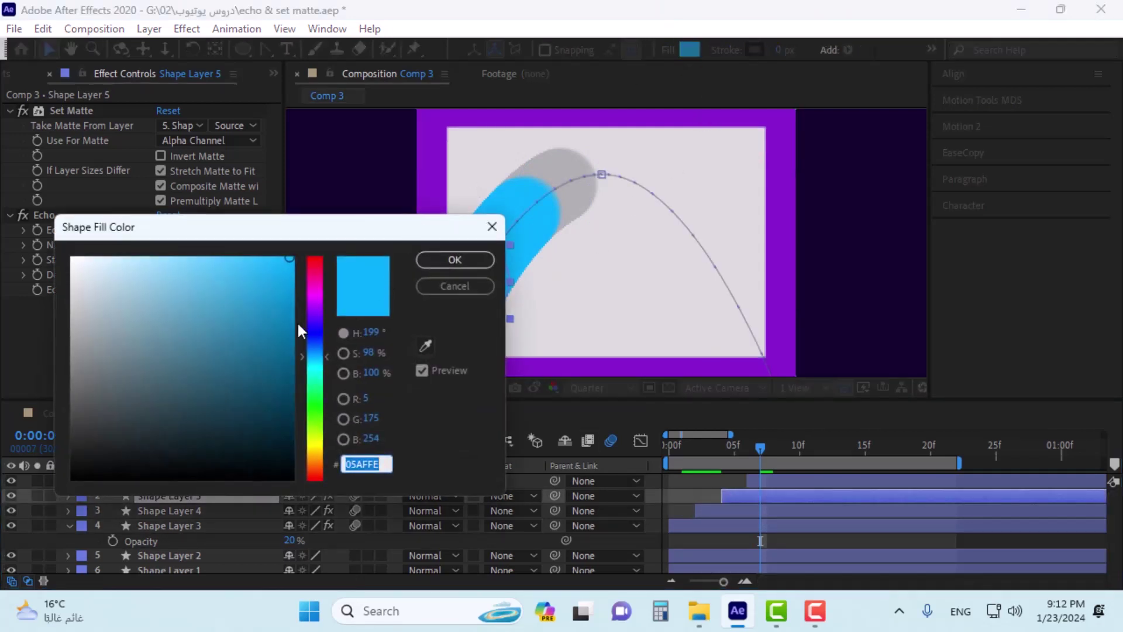
click(314, 317)
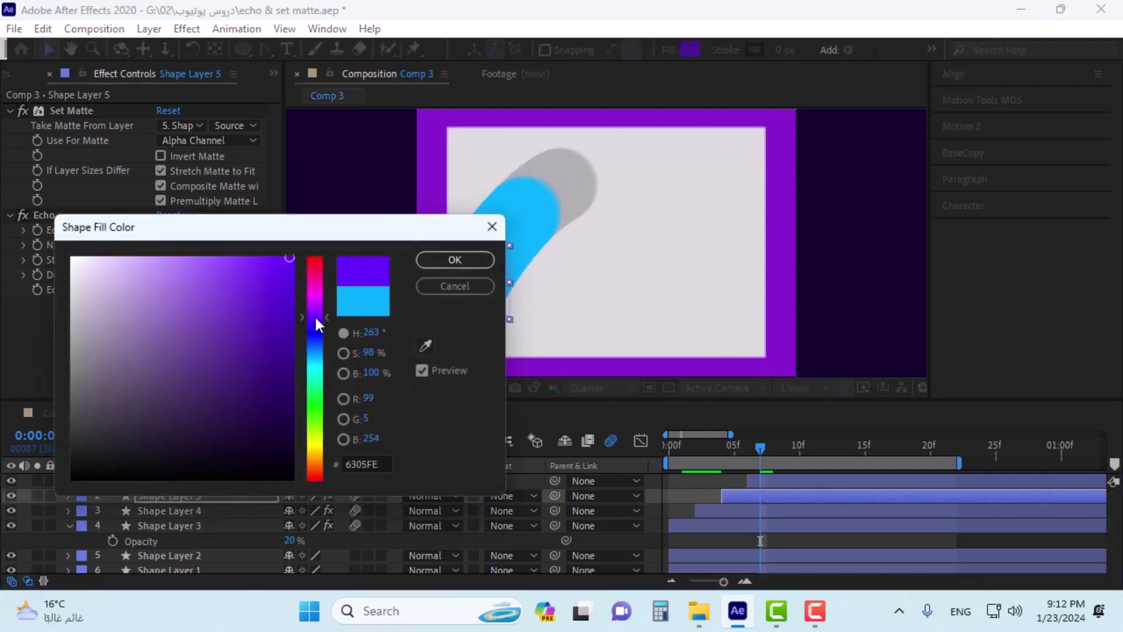
click(429, 262)
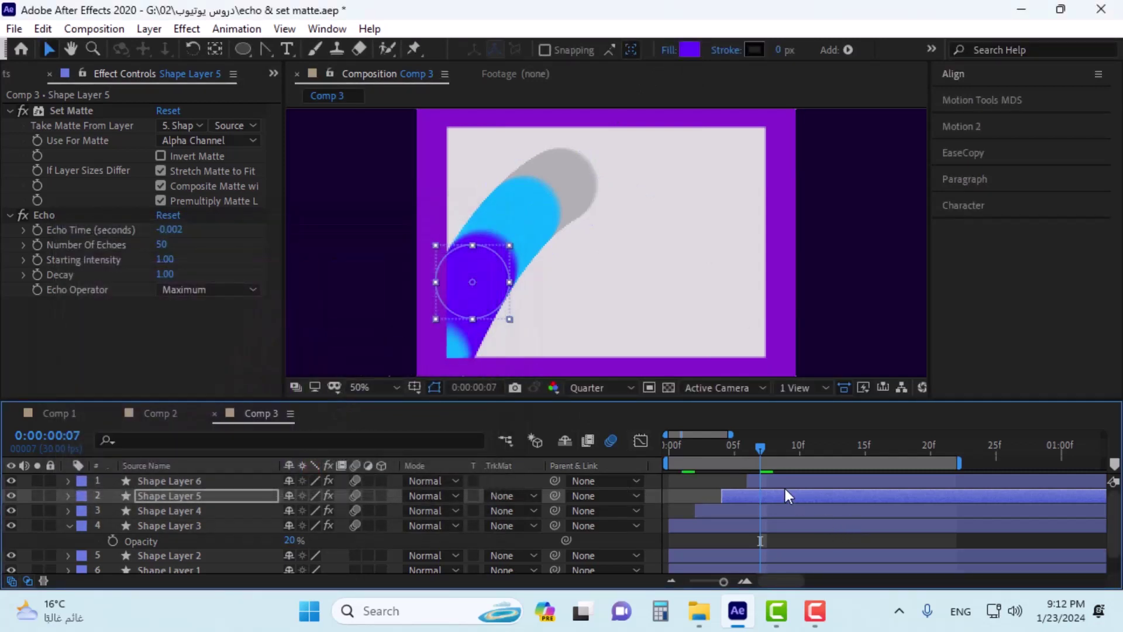
Recolour Shape Layer 6's fill yellow (FECC05) and play back the animation.
click(780, 480)
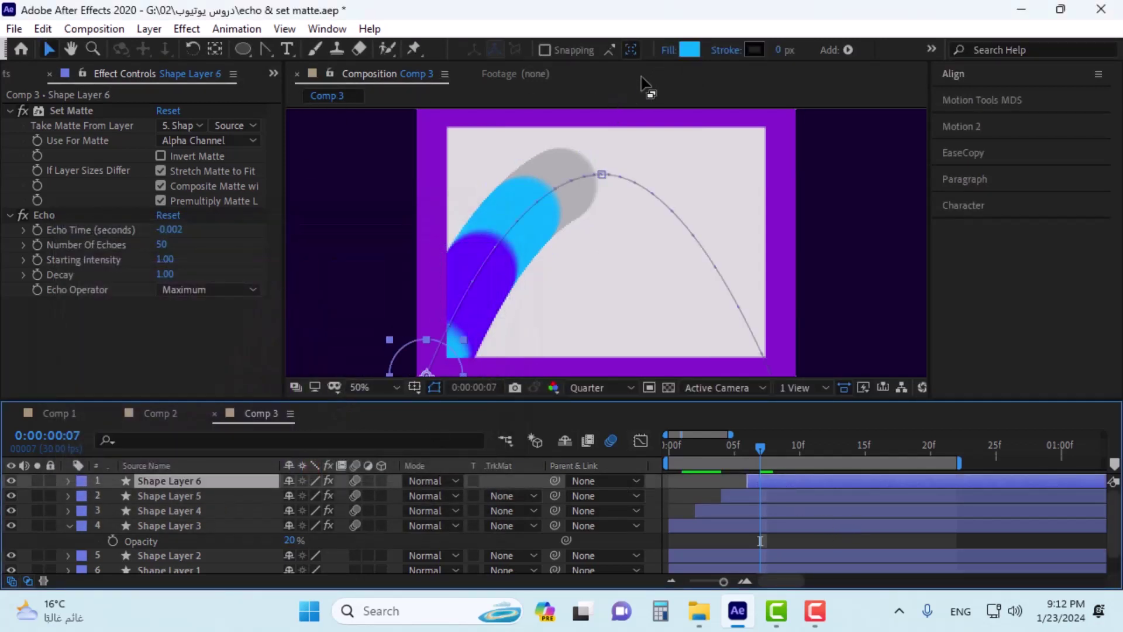
click(689, 50)
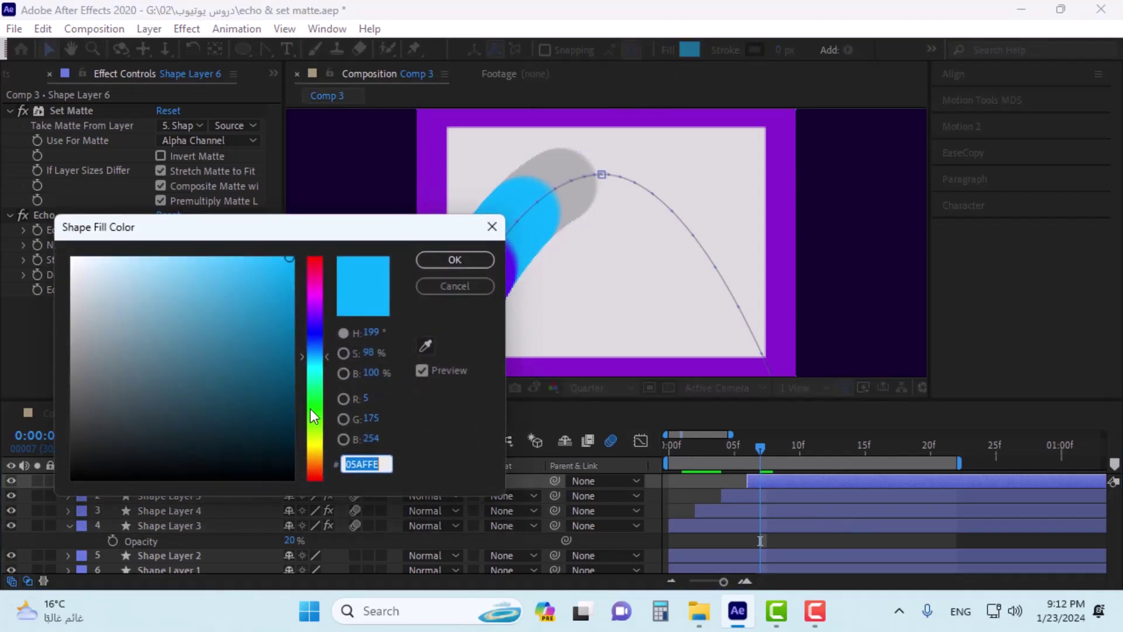
drag(310, 409, 317, 451)
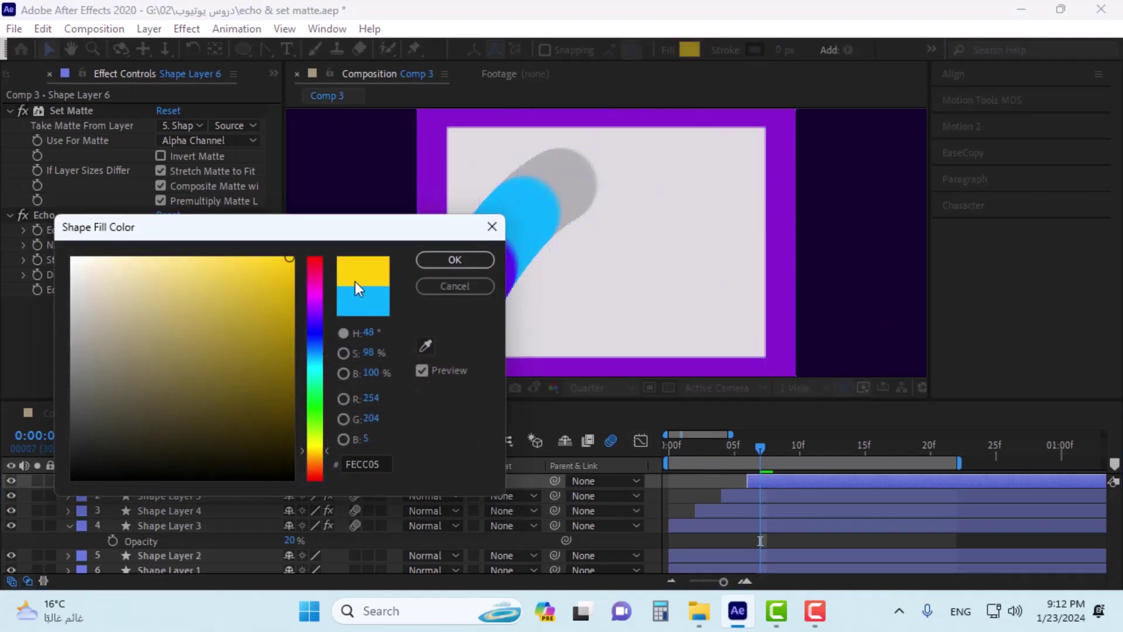
click(454, 260)
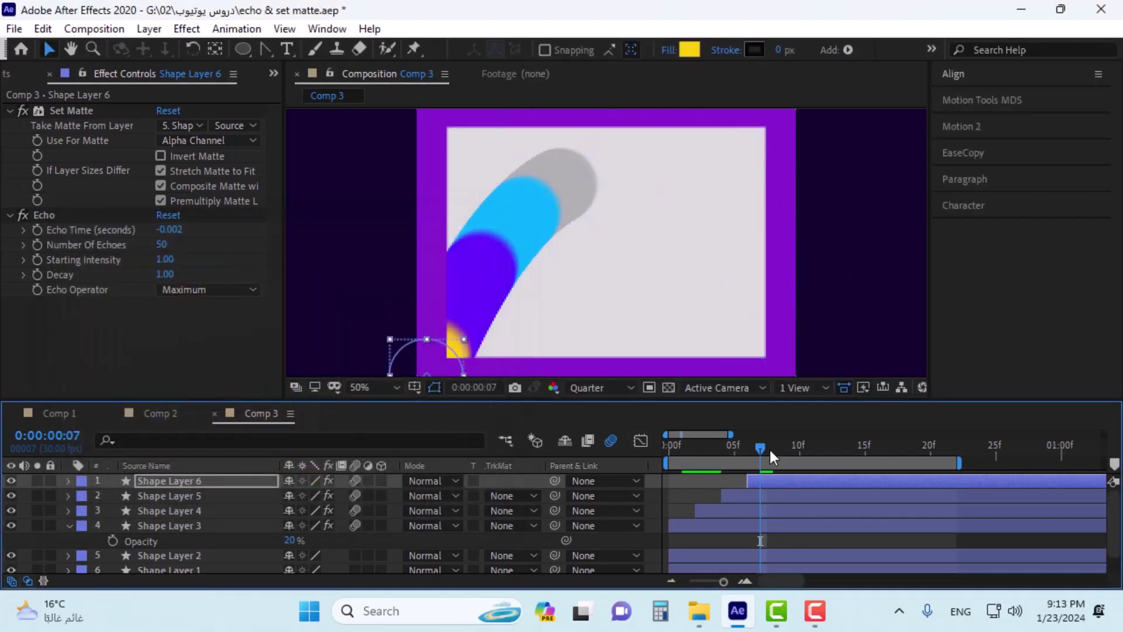
key(space)
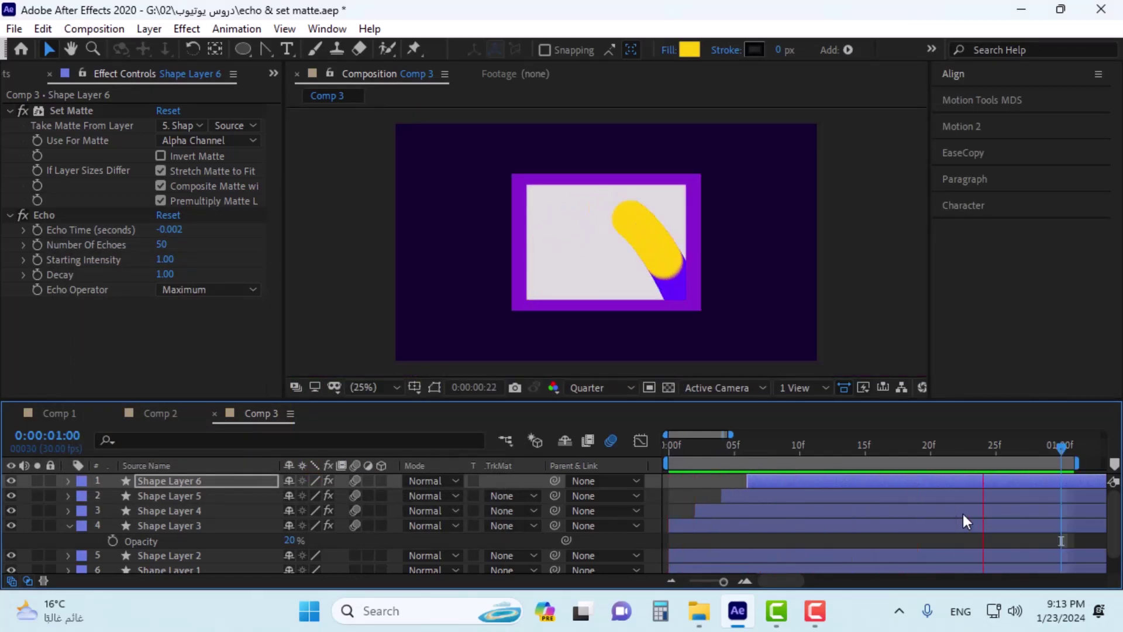
key(space)
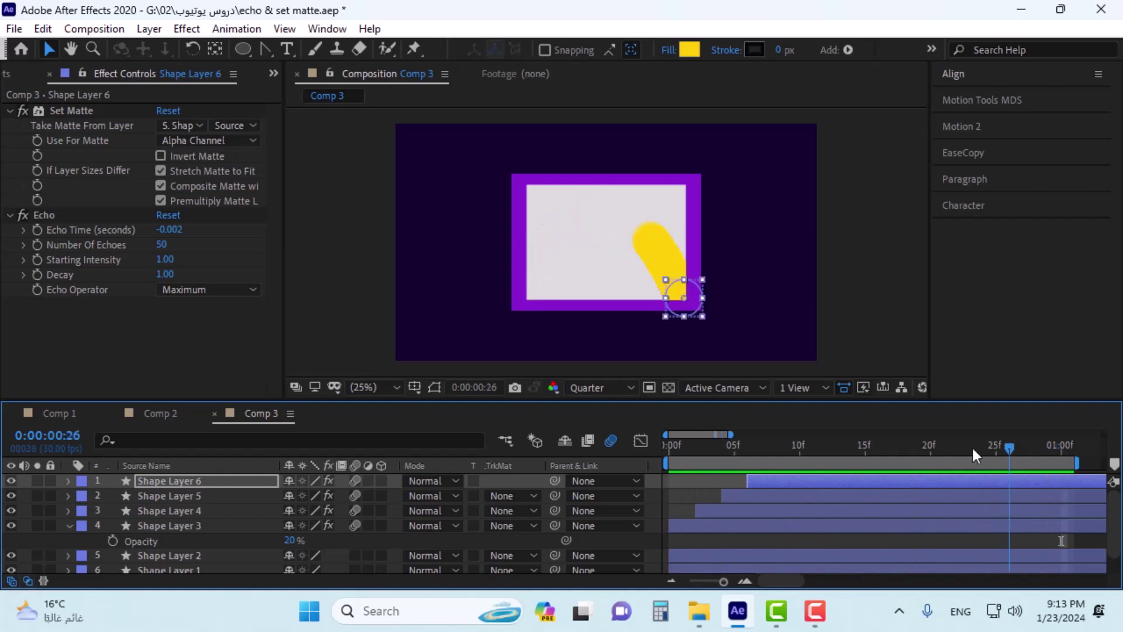
mouse_move(974, 457)
mouse_down()
mouse_move(721, 462)
mouse_move(938, 425)
mouse_up()
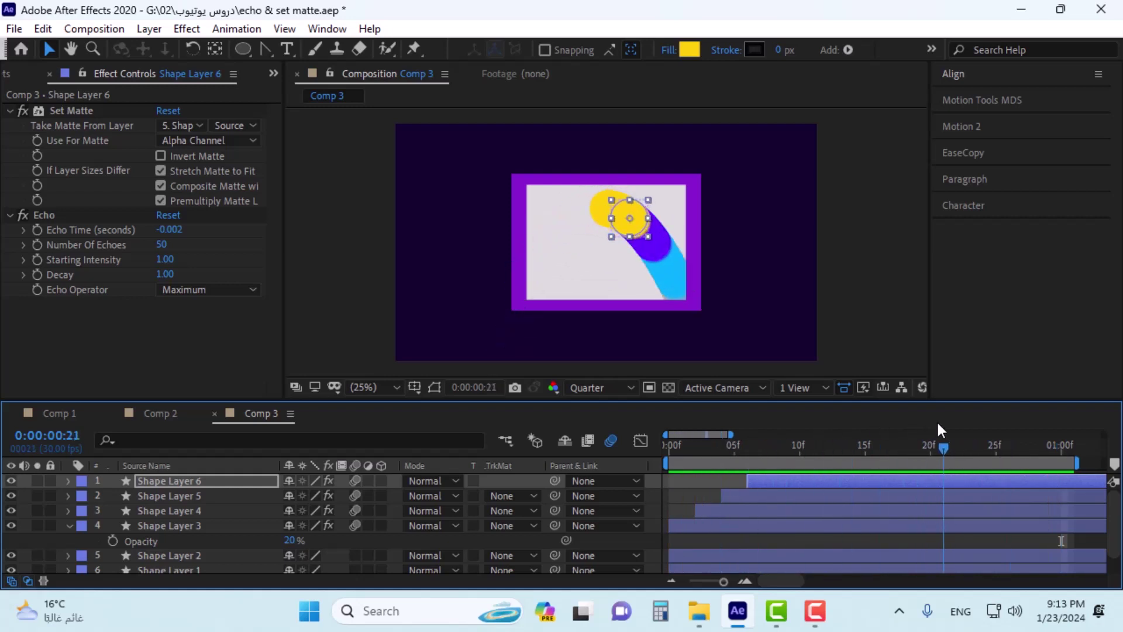
mouse_move(938, 424)
mouse_down()
mouse_move(841, 424)
mouse_move(853, 415)
mouse_up()
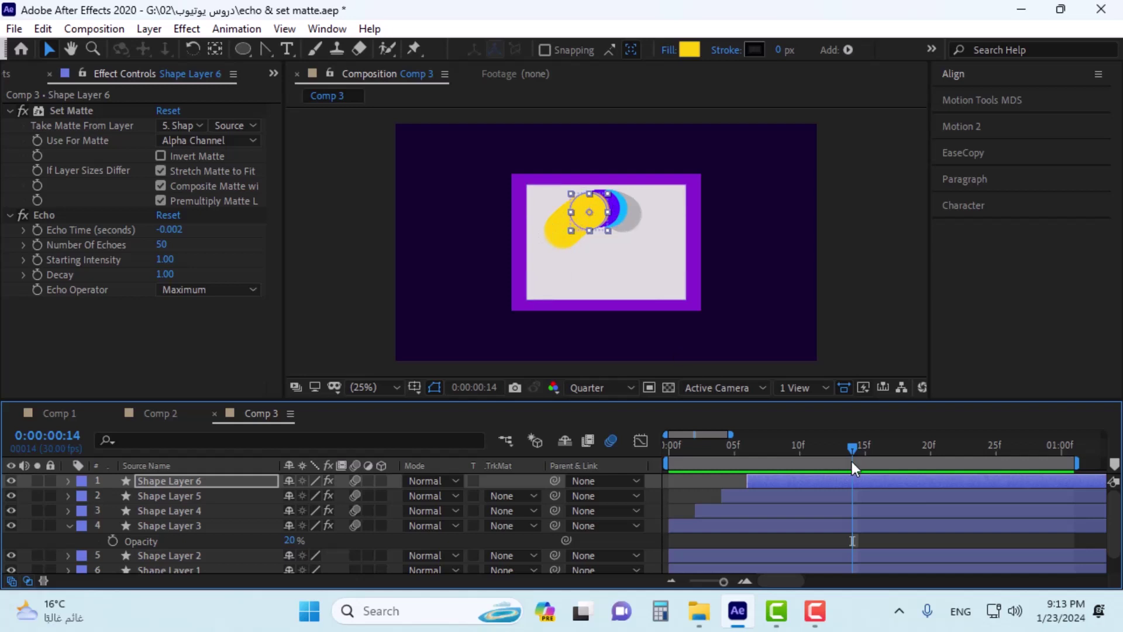
mouse_move(858, 450)
mouse_down()
mouse_move(954, 451)
mouse_move(818, 447)
mouse_move(866, 446)
mouse_up()
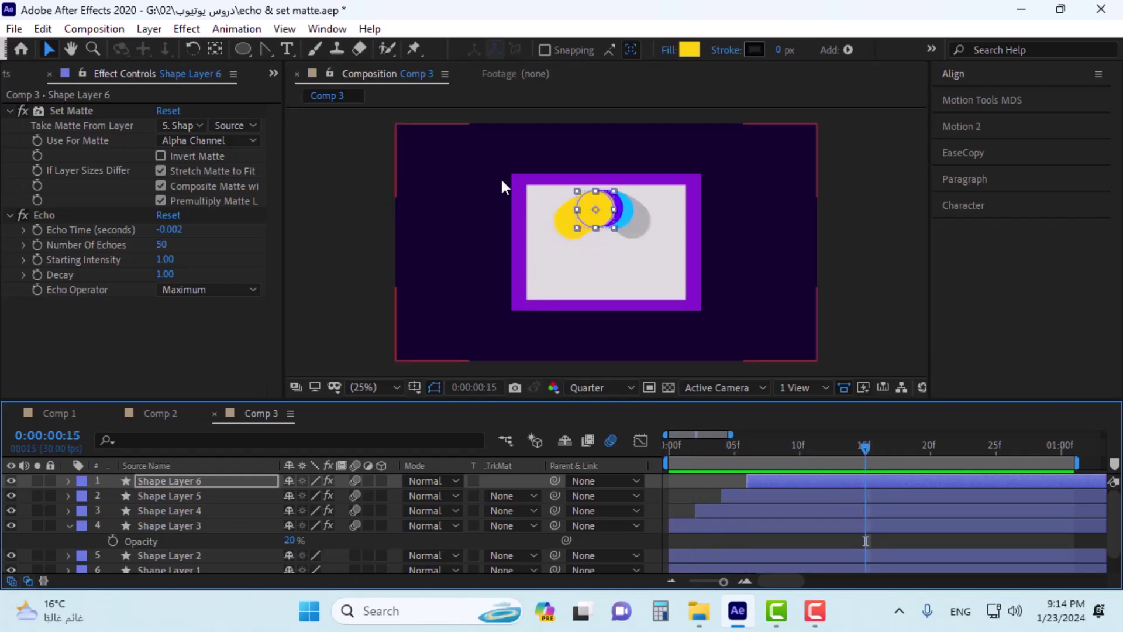
mouse_move(865, 447)
mouse_down()
mouse_move(914, 460)
mouse_move(668, 486)
mouse_up()
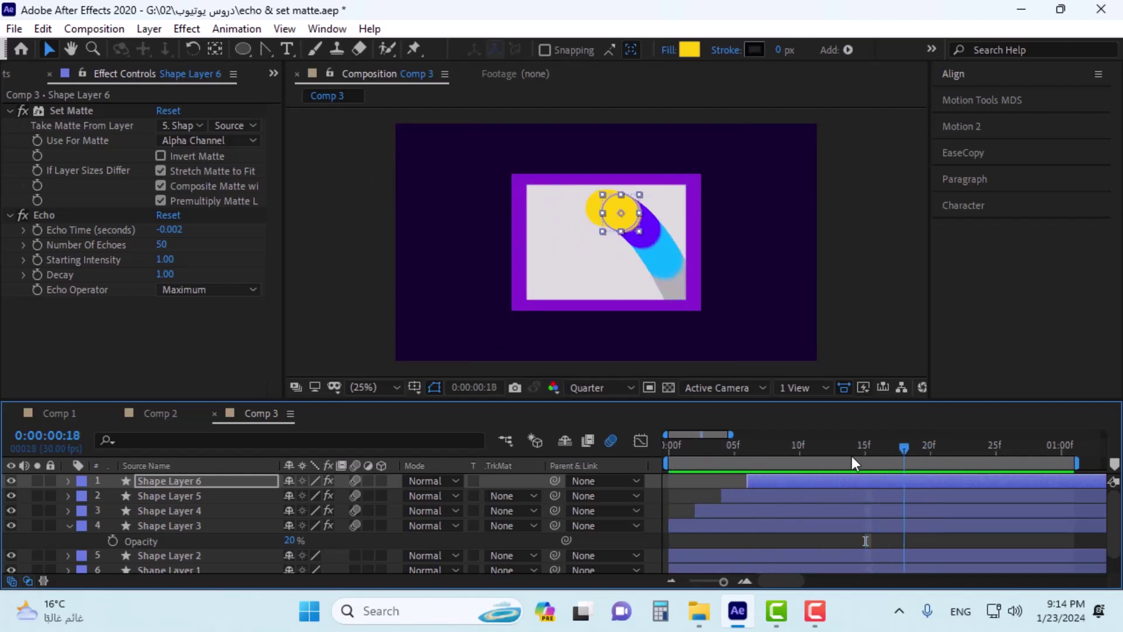